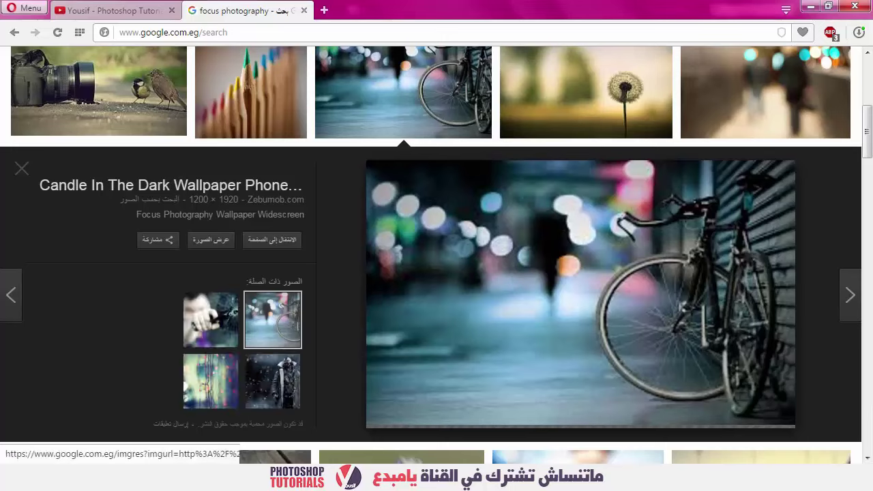
Browse the focus photography image results, viewing the pencils, blurred walkers, gerbera flower and chess pieces, and close the search page
{"action": "left_click", "coordinate": [286, 63]}
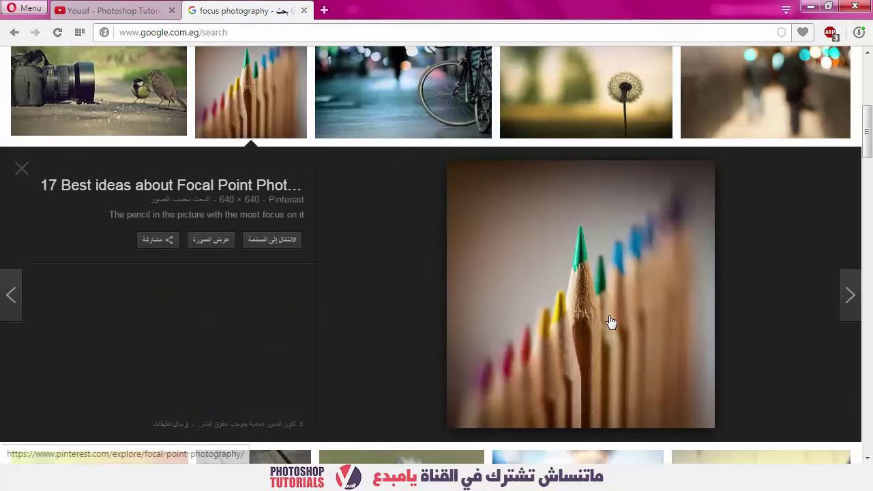
{"action": "left_click", "coordinate": [769, 60]}
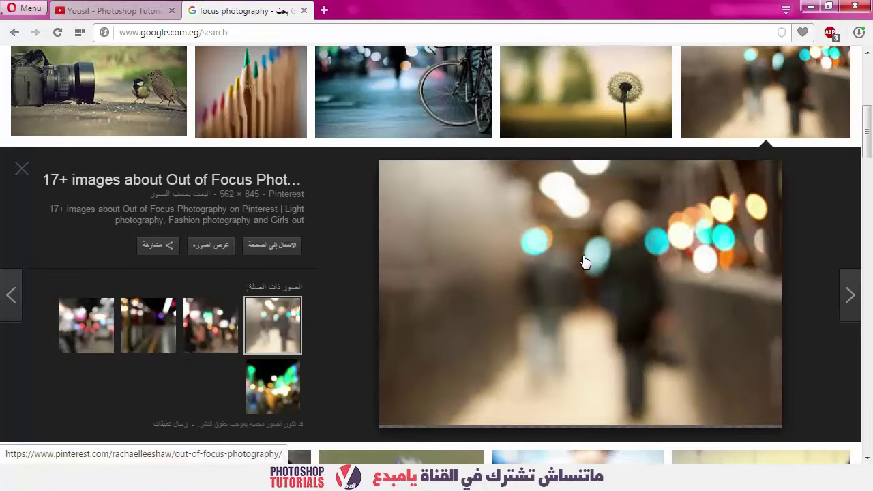
{"action": "scroll", "coordinate": [585, 262], "scroll_direction": "down", "scroll_amount": 3}
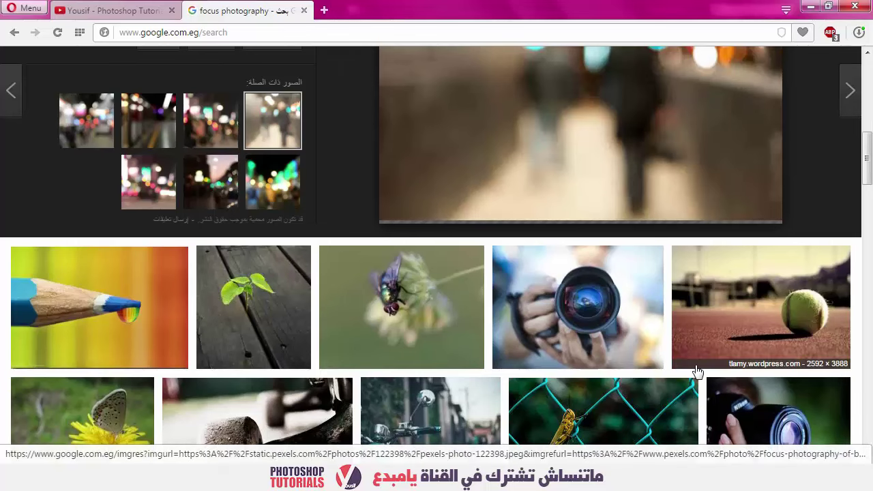
{"action": "scroll", "coordinate": [647, 332], "scroll_direction": "down", "scroll_amount": 8}
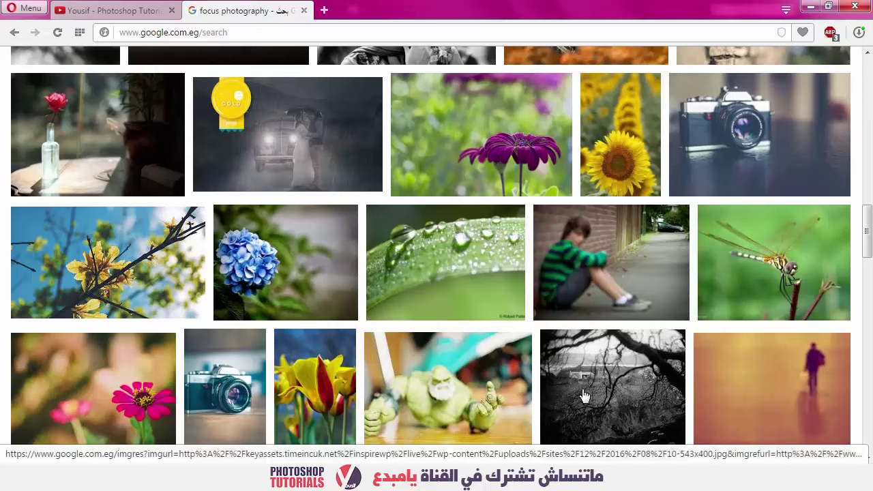
{"action": "scroll", "coordinate": [430, 344], "scroll_direction": "up", "scroll_amount": 3}
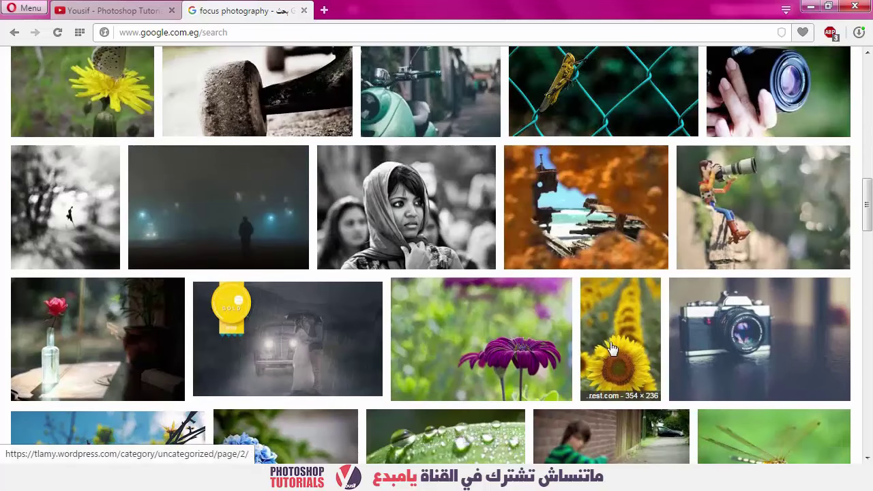
{"action": "left_click", "coordinate": [531, 343]}
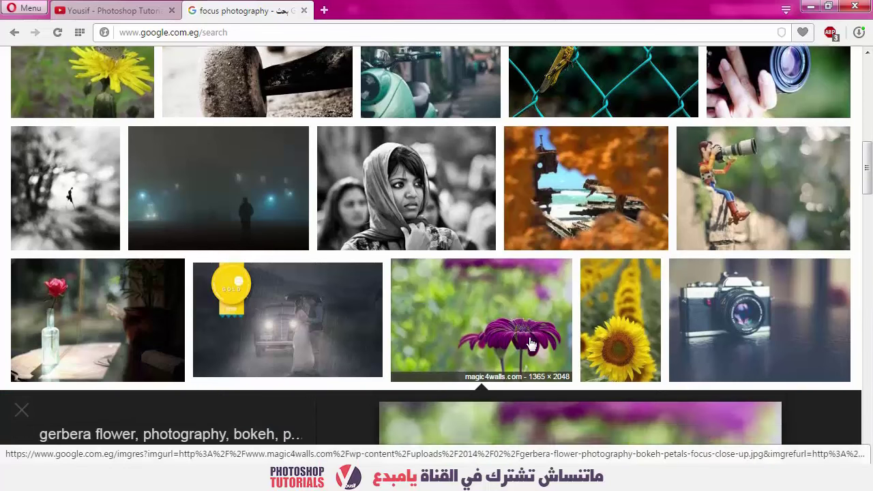
{"action": "scroll", "coordinate": [531, 343], "scroll_direction": "up", "scroll_amount": 1}
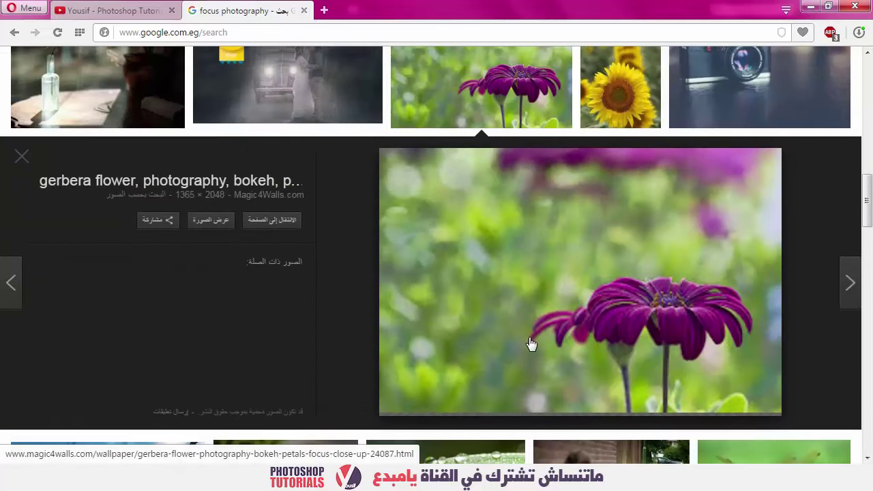
{"action": "scroll", "coordinate": [532, 343], "scroll_direction": "up", "scroll_amount": 5}
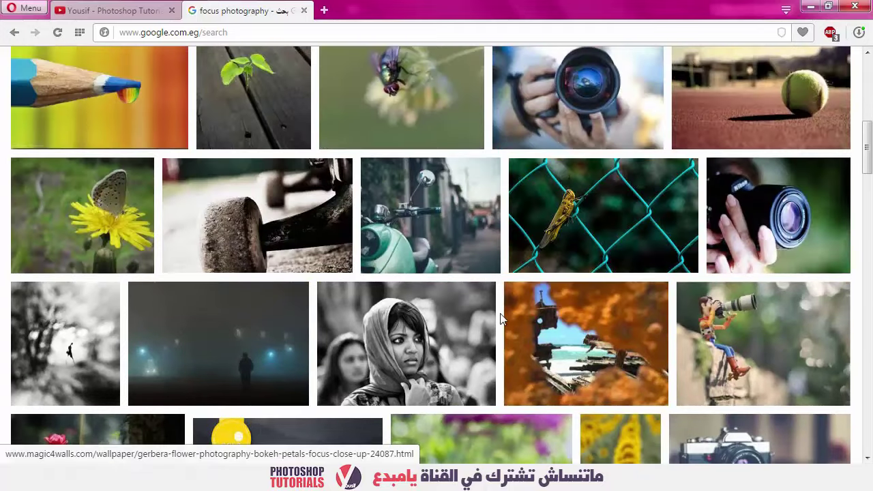
{"action": "scroll", "coordinate": [494, 315], "scroll_direction": "up", "scroll_amount": 2}
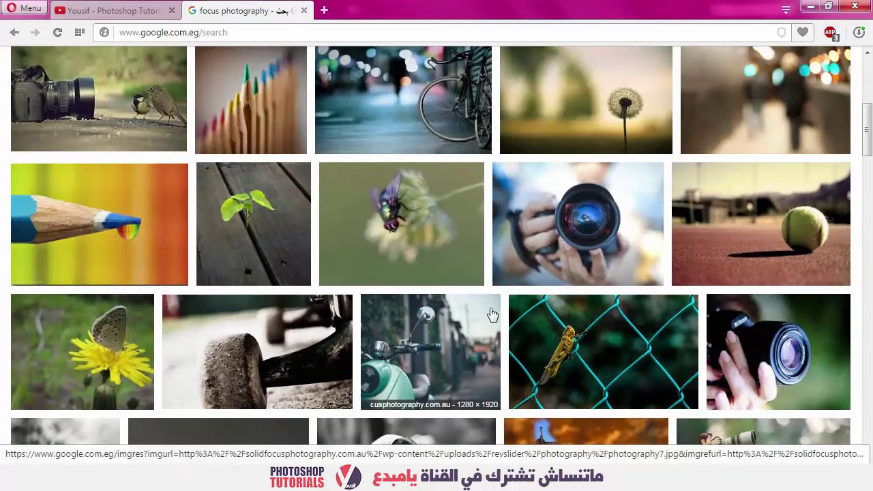
{"action": "scroll", "coordinate": [491, 313], "scroll_direction": "down", "scroll_amount": 2}
{"action": "scroll", "coordinate": [491, 313], "scroll_direction": "up", "scroll_amount": 3}
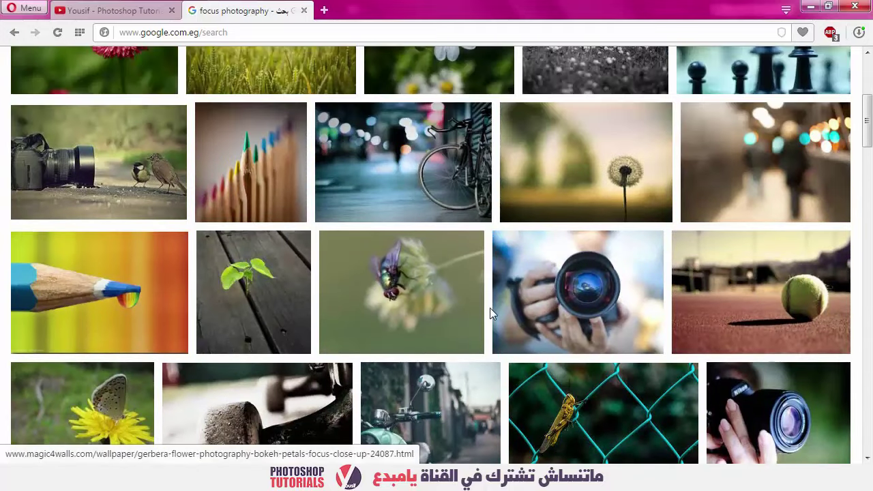
{"action": "scroll", "coordinate": [489, 307], "scroll_direction": "up", "scroll_amount": 2}
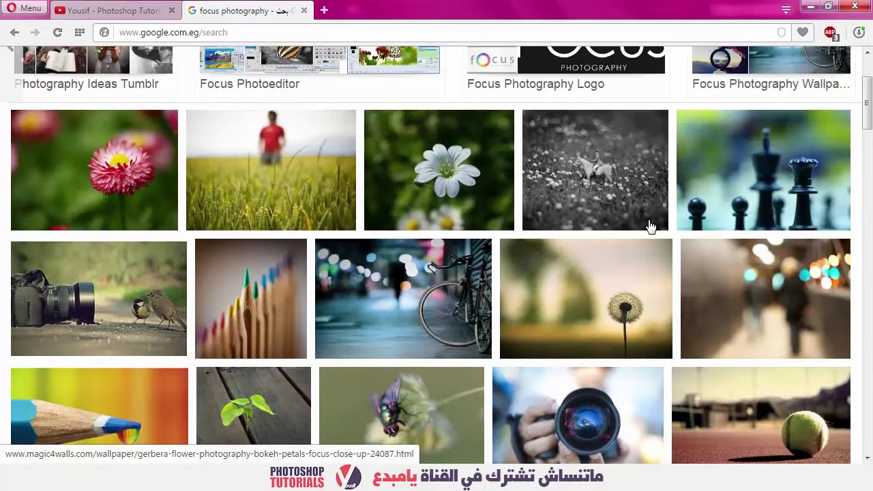
{"action": "left_click", "coordinate": [742, 144]}
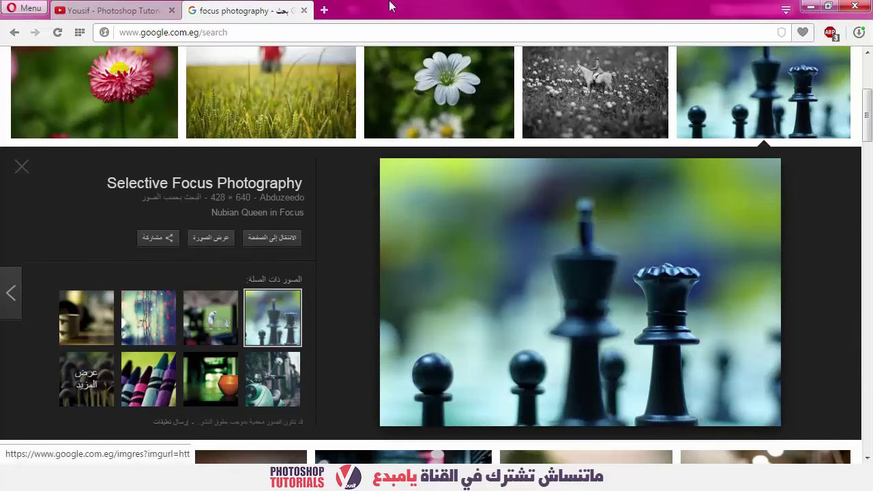
{"action": "left_click", "coordinate": [304, 11]}
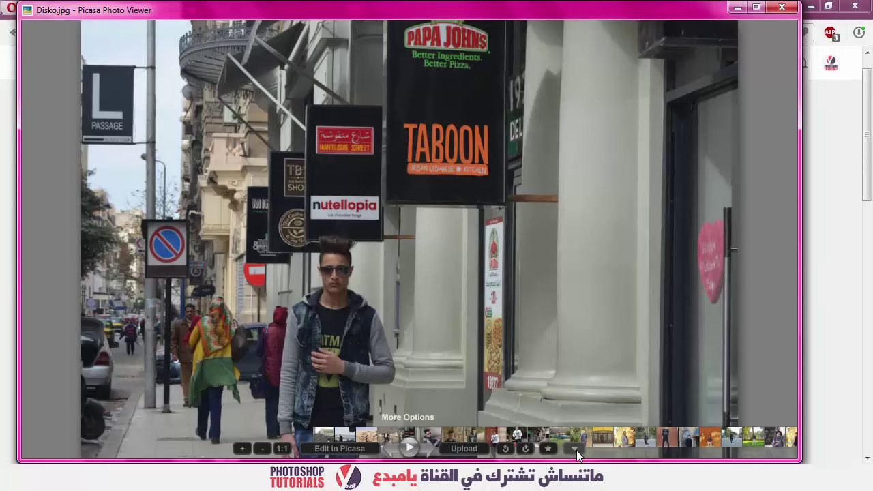
Open Disko.jpg from Picasa Photo Viewer in Adobe Photoshop CC 2014 and expand the layer list
{"action": "left_click", "coordinate": [575, 449]}
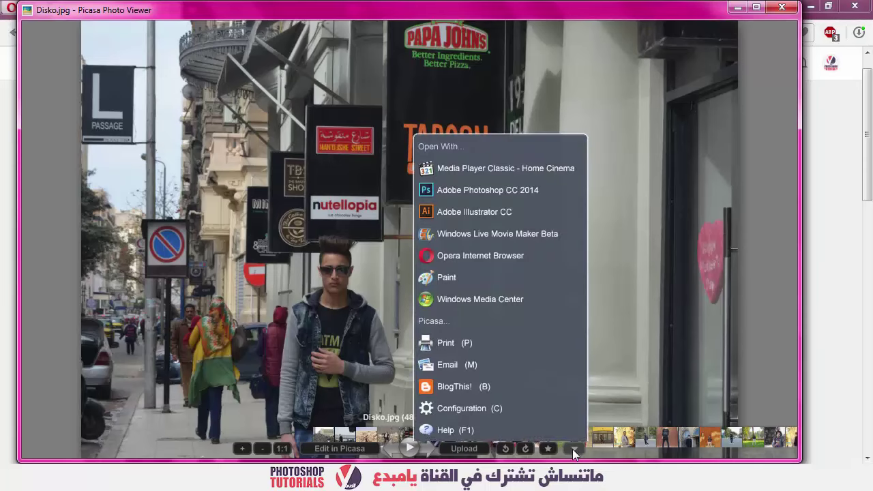
{"action": "left_click", "coordinate": [553, 195]}
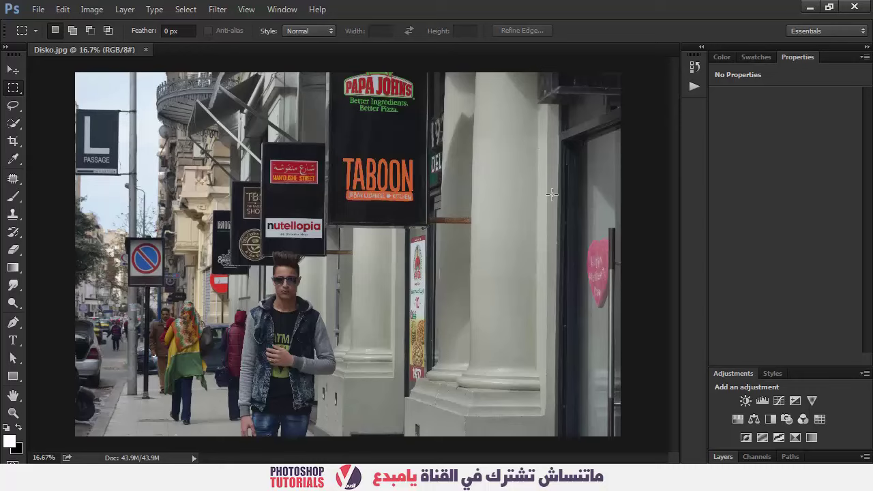
{"action": "key", "text": "z"}
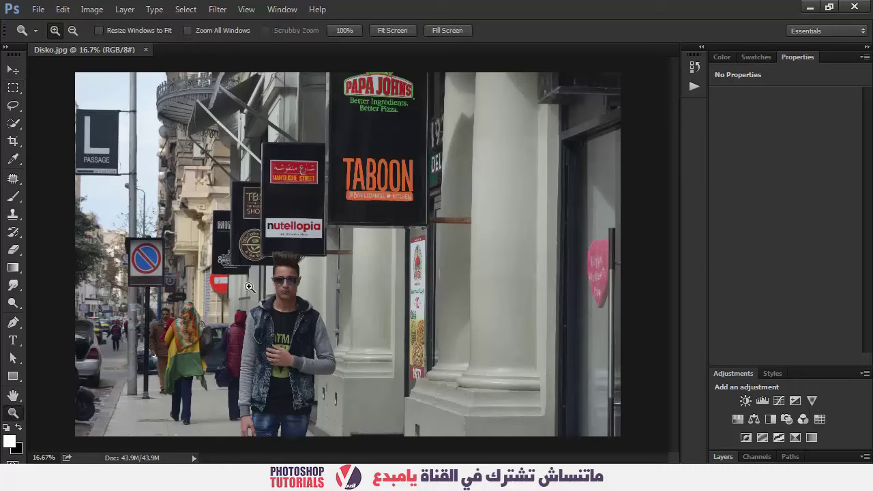
{"action": "left_click", "coordinate": [293, 324]}
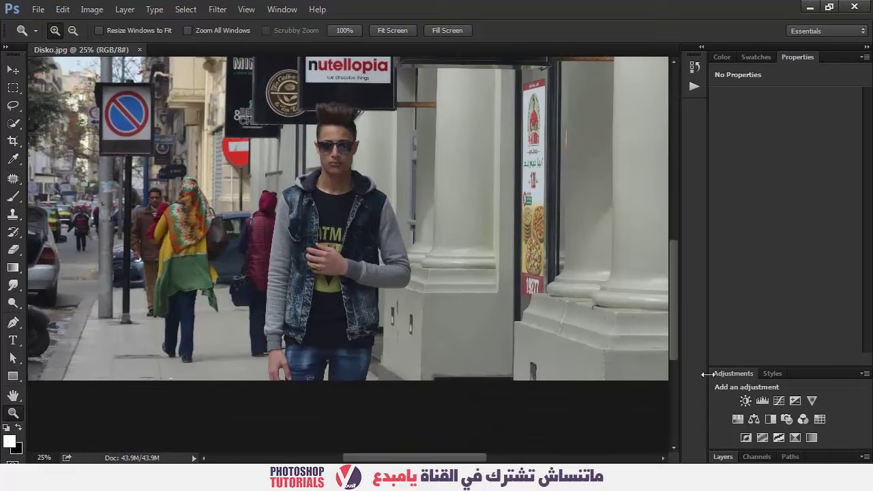
{"action": "left_click_drag", "start_coordinate": [708, 373], "coordinate": [734, 374]}
{"action": "left_click", "coordinate": [735, 457]}
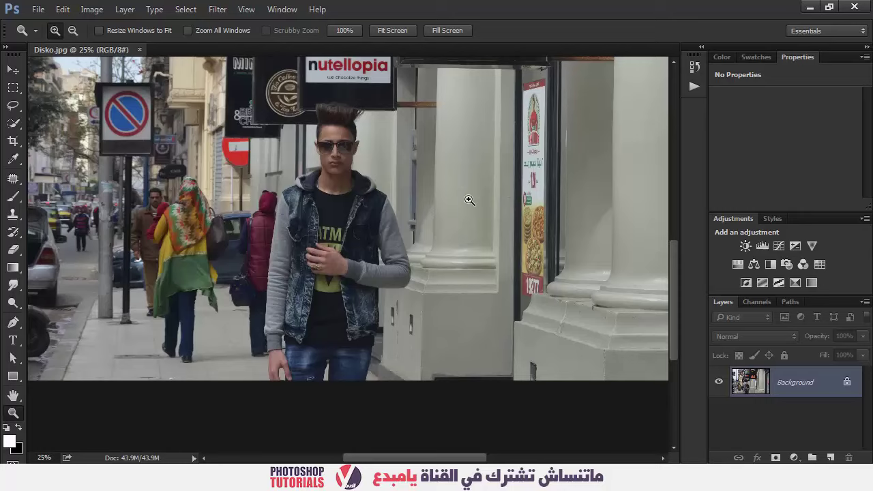
Select the man's jeans with the Quick Selection tool, using an 80 px brush
{"action": "left_click_drag", "start_coordinate": [278, 310], "coordinate": [334, 416]}
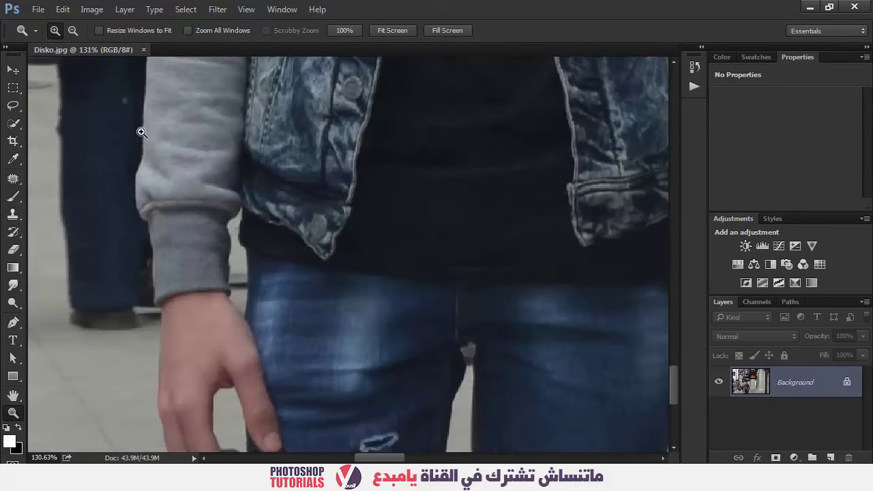
{"action": "left_click", "coordinate": [13, 124]}
{"action": "scroll", "coordinate": [257, 268], "scroll_direction": "down", "scroll_amount": 3}
{"action": "key", "text": "bracketright"}
{"action": "key", "text": "bracketright"}
{"action": "key", "text": "bracketright"}
{"action": "key", "text": "bracketright"}
{"action": "key", "text": "bracketright"}
{"action": "key", "text": "bracketright"}
{"action": "key", "text": "bracketright"}
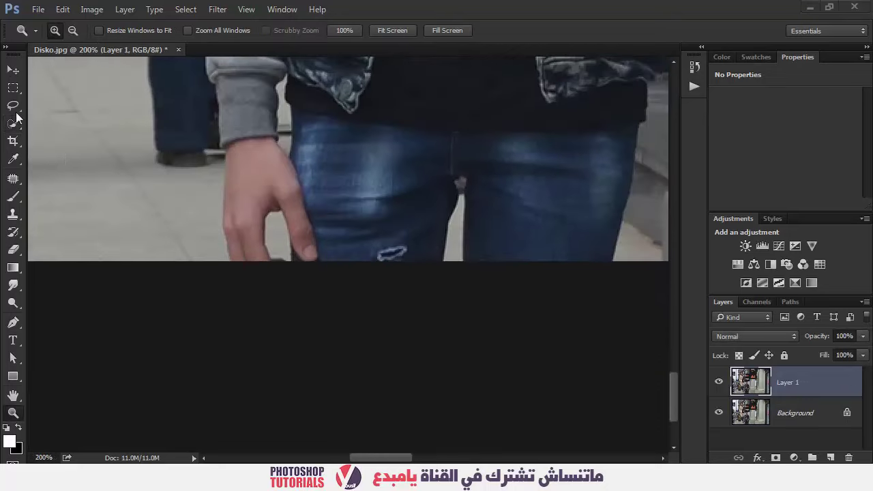
{"action": "key", "text": "w"}
{"action": "left_click_drag", "start_coordinate": [343, 160], "coordinate": [372, 150]}
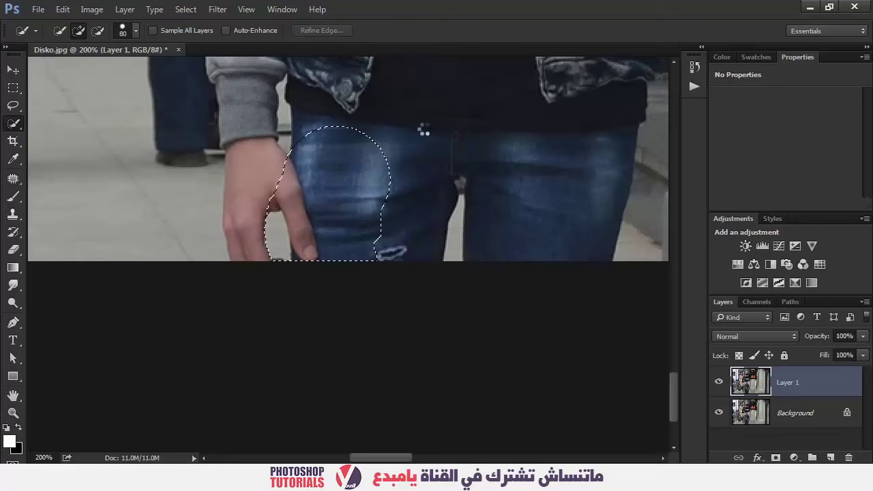
{"action": "left_click_drag", "start_coordinate": [439, 130], "coordinate": [405, 353]}
{"action": "key", "text": "ctrl+minus"}
Extend the selection up over the man's jacket, arms, face and hair
{"action": "mouse_move", "coordinate": [390, 295]}
{"action": "left_mouse_down"}
{"action": "mouse_move", "coordinate": [380, 128]}
{"action": "mouse_move", "coordinate": [353, 118]}
{"action": "mouse_move", "coordinate": [292, 230]}
{"action": "mouse_move", "coordinate": [289, 262]}
{"action": "left_mouse_up"}
{"action": "left_click_drag", "start_coordinate": [347, 177], "coordinate": [352, 325]}
{"action": "mouse_move", "coordinate": [330, 173]}
{"action": "left_mouse_down"}
{"action": "mouse_move", "coordinate": [456, 273]}
{"action": "mouse_move", "coordinate": [459, 177]}
{"action": "mouse_move", "coordinate": [519, 294]}
{"action": "left_mouse_up"}
{"action": "mouse_move", "coordinate": [408, 138]}
{"action": "left_mouse_down"}
{"action": "mouse_move", "coordinate": [425, 277]}
{"action": "mouse_move", "coordinate": [399, 259]}
{"action": "mouse_move", "coordinate": [398, 204]}
{"action": "mouse_move", "coordinate": [426, 178]}
{"action": "left_mouse_up"}
{"action": "left_click_drag", "start_coordinate": [406, 124], "coordinate": [420, 141]}
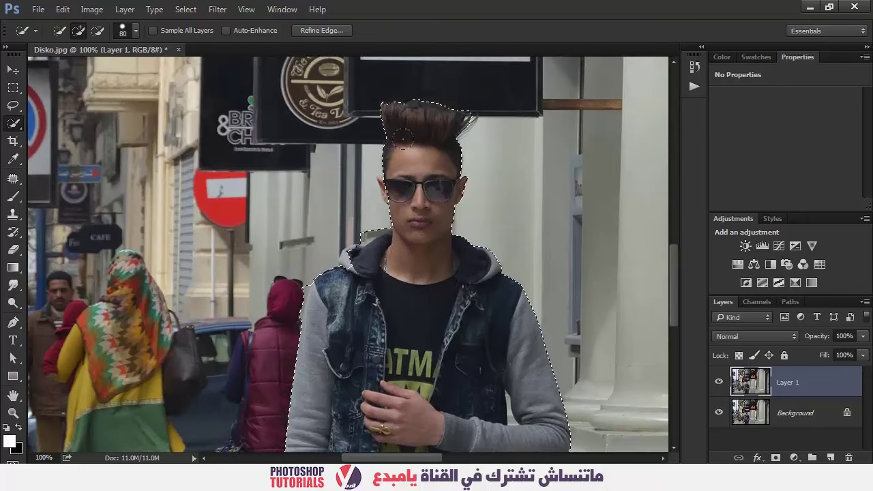
Reduce the selection brush to 7 px and correct the selection around the man's ear, hood and shoulder
{"action": "key", "text": "ctrl+plus"}
{"action": "left_click_drag", "start_coordinate": [432, 195], "coordinate": [399, 262]}
{"action": "key", "text": "bracketleft"}
{"action": "key", "text": "bracketleft"}
{"action": "key", "text": "bracketleft"}
{"action": "key", "text": "bracketleft"}
{"action": "key", "text": "bracketleft"}
{"action": "key", "text": "bracketleft"}
{"action": "key", "text": "bracketleft"}
{"action": "key", "text": "bracketleft"}
{"action": "key", "text": "bracketleft"}
{"action": "key", "text": "bracketleft"}
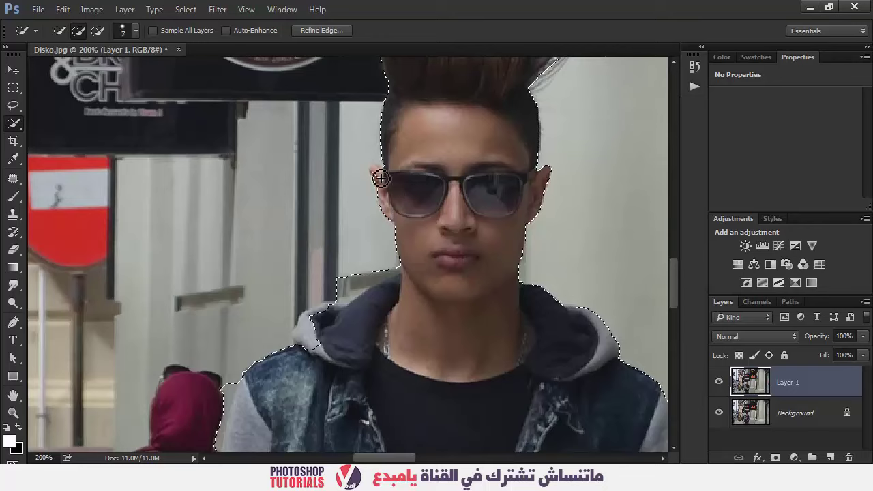
{"action": "mouse_move", "coordinate": [382, 178]}
{"action": "left_mouse_down"}
{"action": "mouse_move", "coordinate": [368, 121]}
{"action": "mouse_move", "coordinate": [379, 281]}
{"action": "mouse_move", "coordinate": [332, 314]}
{"action": "mouse_move", "coordinate": [316, 347]}
{"action": "mouse_move", "coordinate": [332, 311]}
{"action": "left_mouse_up"}
{"action": "left_click_drag", "start_coordinate": [231, 391], "coordinate": [263, 211]}
{"action": "mouse_move", "coordinate": [254, 263]}
{"action": "left_mouse_down"}
{"action": "mouse_move", "coordinate": [246, 246]}
{"action": "mouse_move", "coordinate": [264, 205]}
{"action": "left_mouse_up"}
Subtract the background between the man's fingers and the dark patch beside his jacket hem from the selection
{"action": "left_click_drag", "start_coordinate": [540, 440], "coordinate": [516, 274]}
{"action": "left_click_drag", "start_coordinate": [481, 445], "coordinate": [328, 207]}
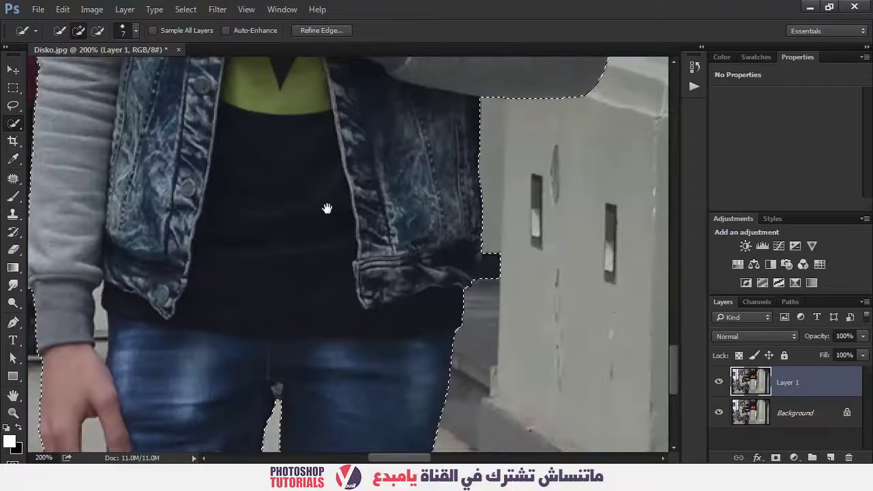
{"action": "mouse_move", "coordinate": [126, 447]}
{"action": "left_mouse_down"}
{"action": "mouse_move", "coordinate": [240, 289]}
{"action": "mouse_move", "coordinate": [223, 297]}
{"action": "mouse_move", "coordinate": [202, 272]}
{"action": "mouse_move", "coordinate": [217, 294]}
{"action": "mouse_move", "coordinate": [209, 278]}
{"action": "mouse_move", "coordinate": [226, 302]}
{"action": "mouse_move", "coordinate": [216, 267]}
{"action": "left_mouse_up"}
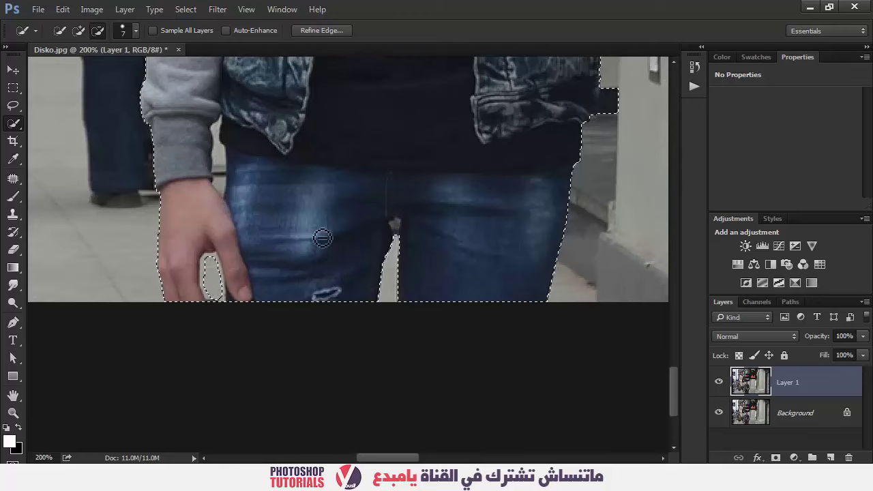
{"action": "left_click_drag", "start_coordinate": [364, 171], "coordinate": [337, 362]}
{"action": "left_click", "coordinate": [561, 337]}
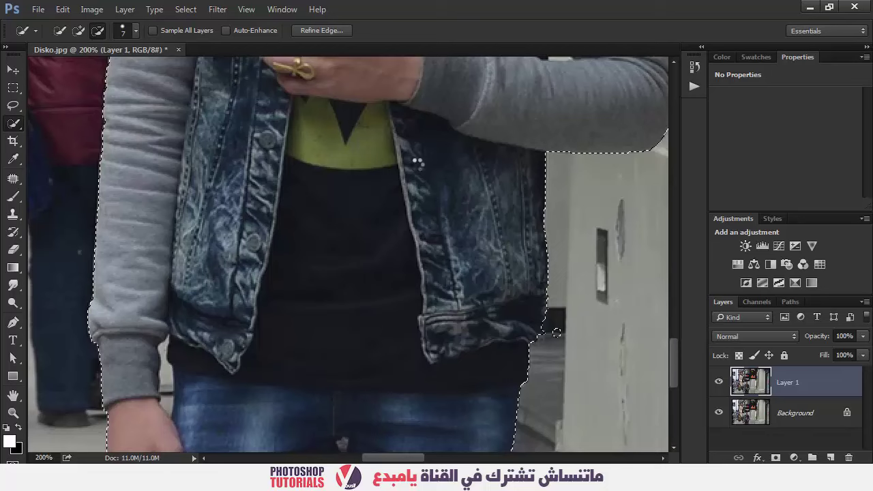
{"action": "key", "text": "ctrl+0"}
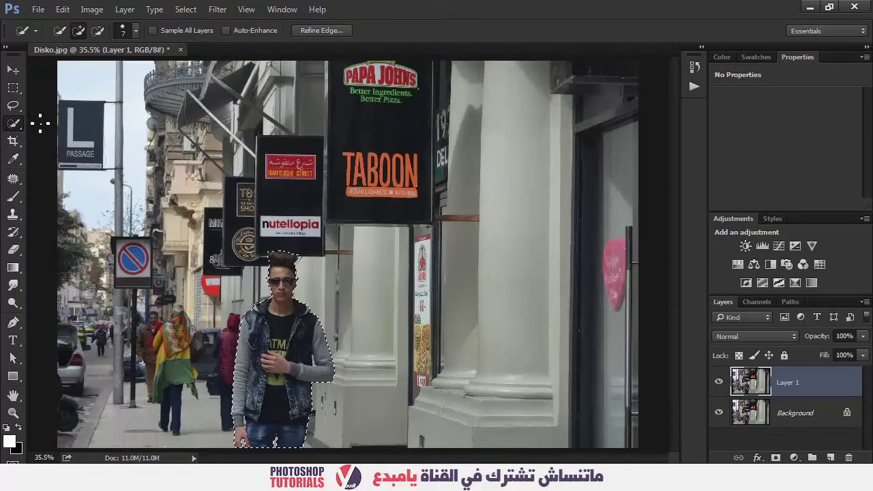
Refine the selection edge along the man's shoulder, sleeve and wrist with the 35 px Refine Radius brush in Refine Edge
{"action": "left_click_drag", "start_coordinate": [16, 123], "coordinate": [45, 127]}
{"action": "key", "text": "ctrl+plus"}
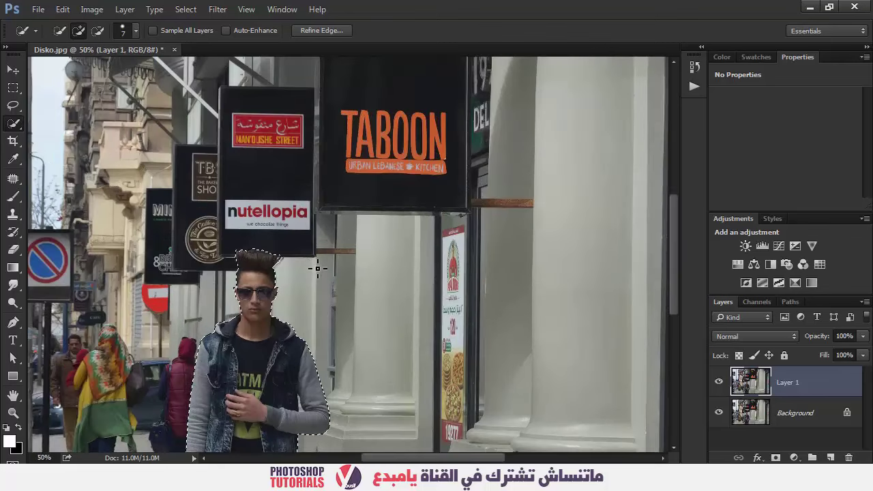
{"action": "left_click_drag", "start_coordinate": [339, 275], "coordinate": [365, 63]}
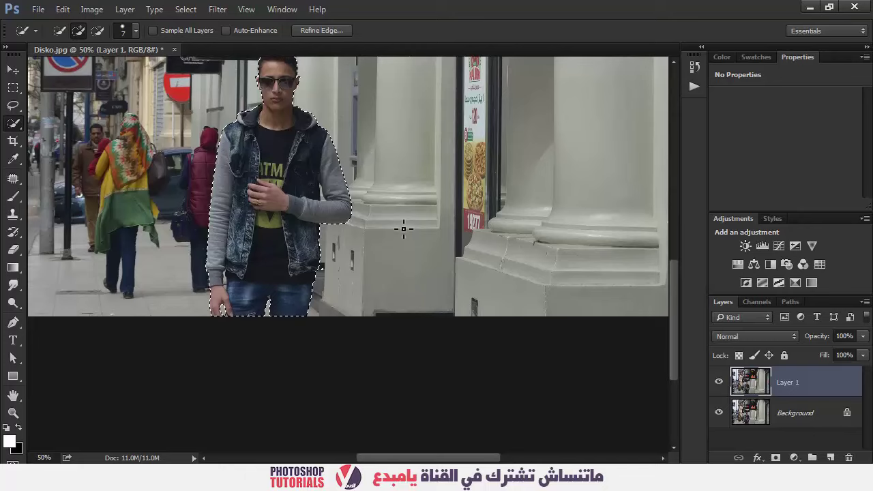
{"action": "right_click", "coordinate": [26, 121]}
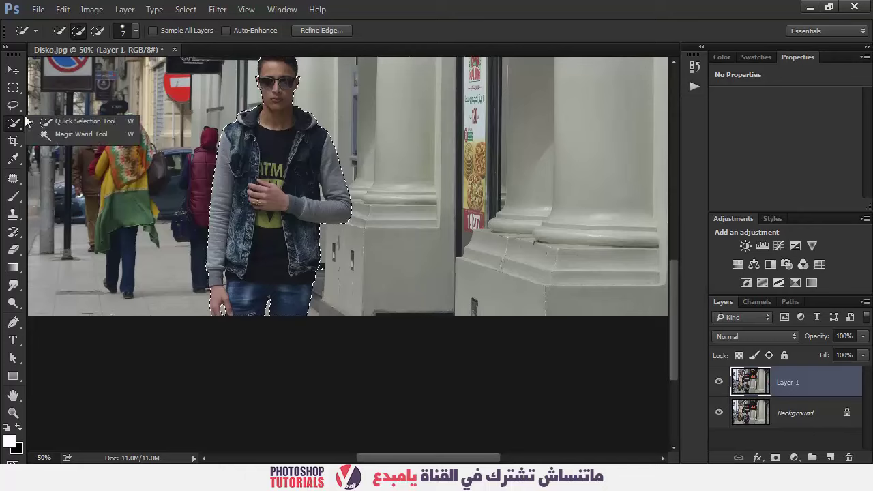
{"action": "left_click", "coordinate": [323, 31]}
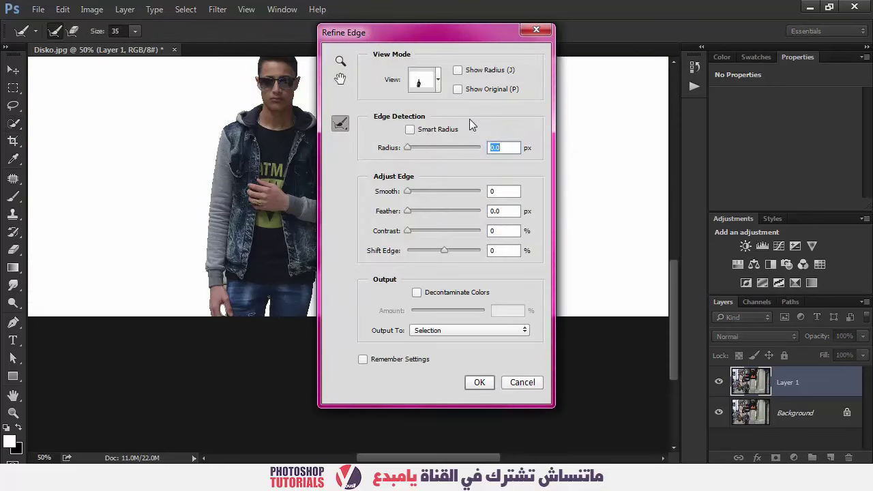
{"action": "key", "text": "ctrl+plus"}
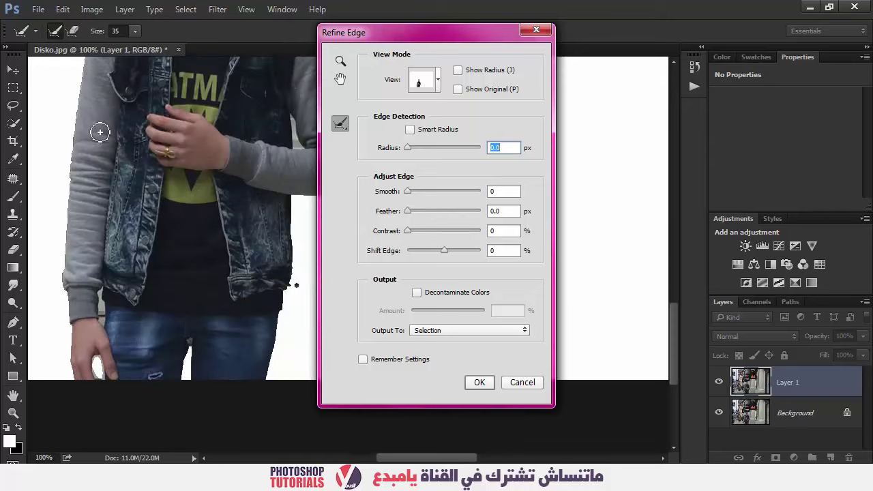
{"action": "left_click_drag", "start_coordinate": [174, 293], "coordinate": [208, 361]}
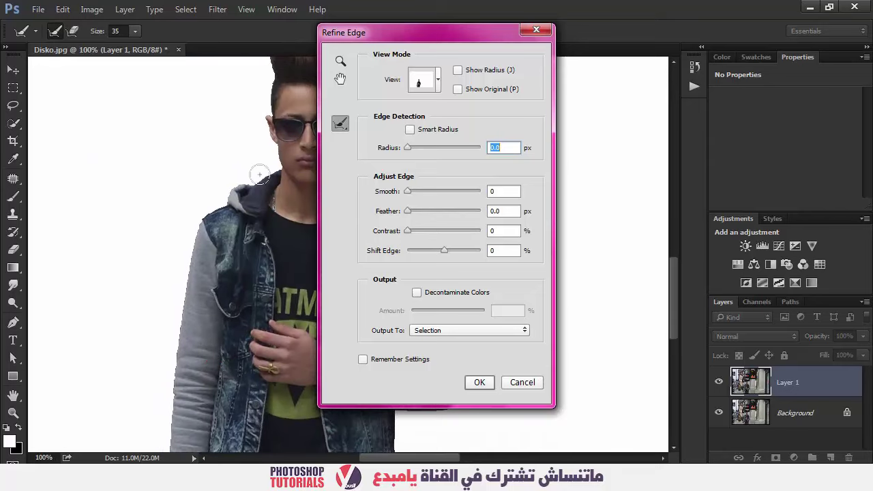
{"action": "key", "text": "ctrl+plus"}
{"action": "left_click_drag", "start_coordinate": [204, 172], "coordinate": [216, 177]}
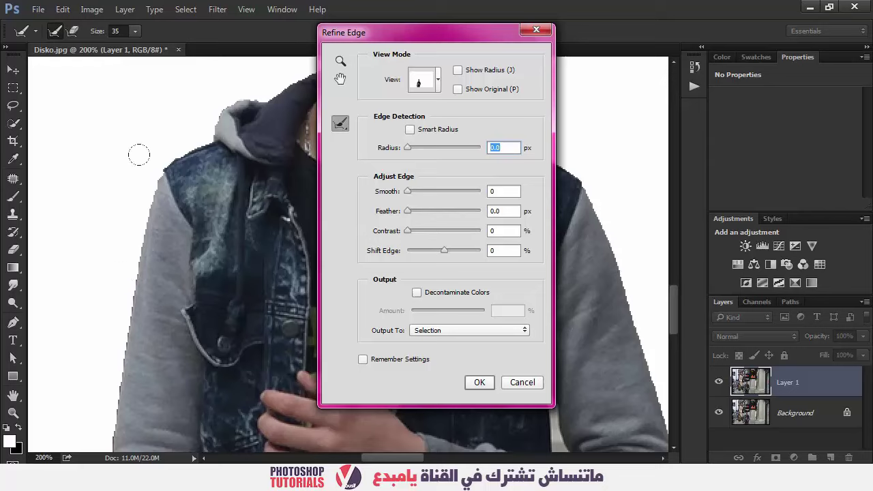
{"action": "left_click_drag", "start_coordinate": [140, 176], "coordinate": [96, 354]}
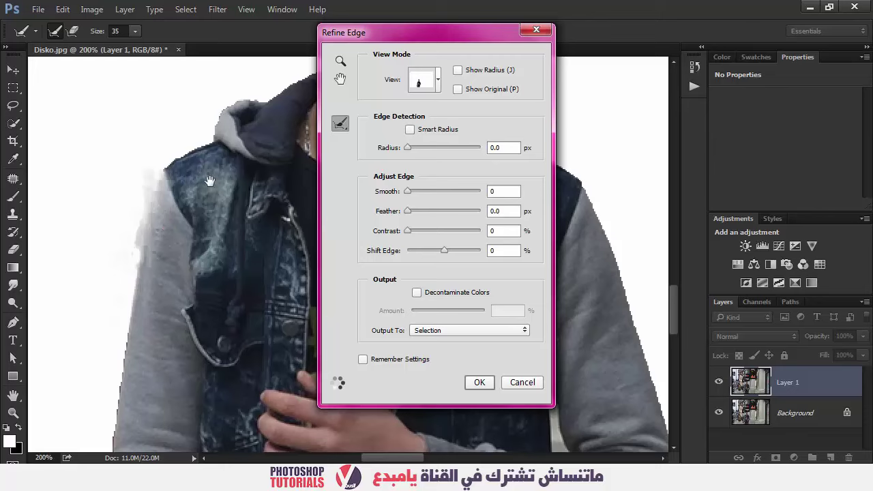
{"action": "scroll", "coordinate": [176, 307], "scroll_direction": "down", "scroll_amount": 3}
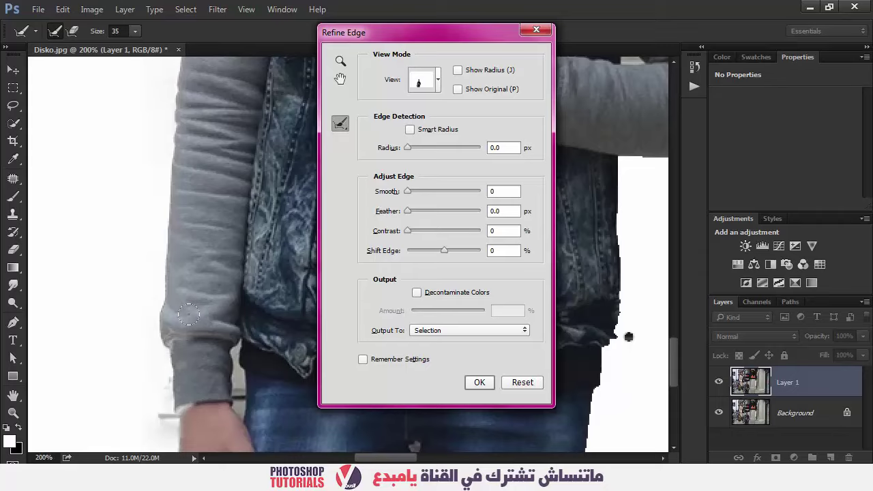
{"action": "left_click_drag", "start_coordinate": [193, 325], "coordinate": [204, 418]}
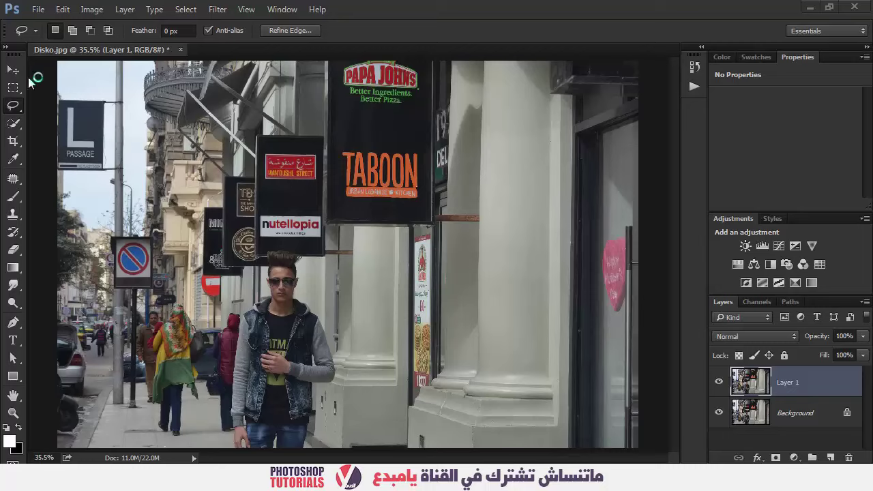
Copy the selected man to a new layer and check the cutout on its own before showing all layers again
{"action": "key", "text": "v"}
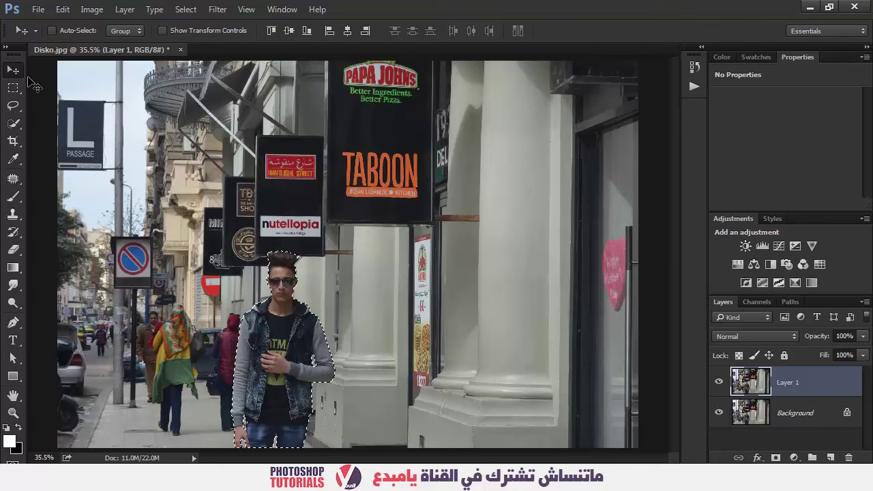
{"action": "key", "text": "ctrl+j"}
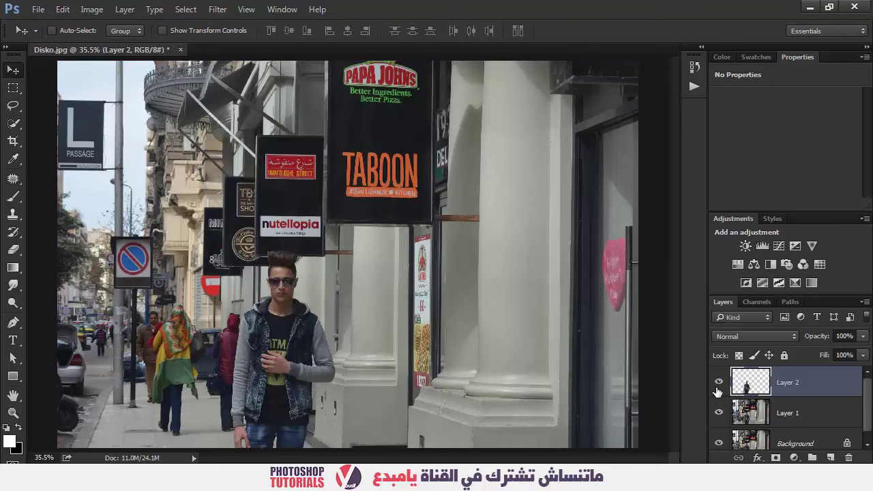
{"action": "left_click", "coordinate": [718, 383], "text": "alt"}
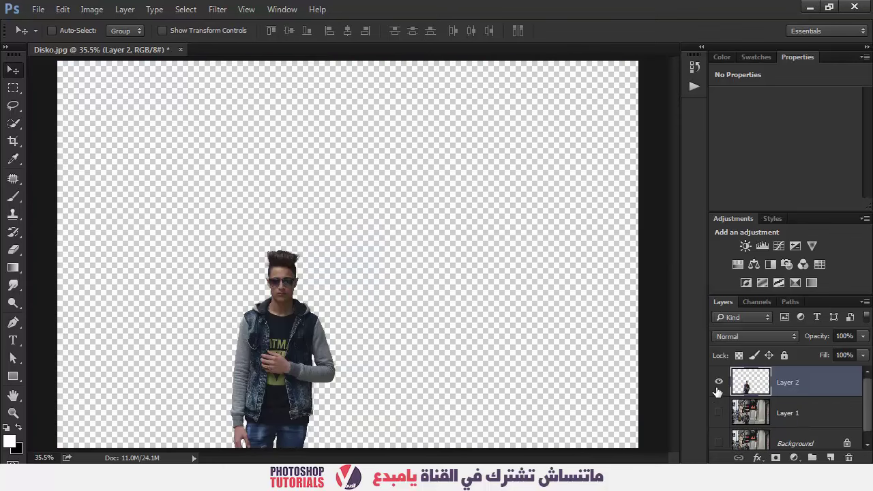
{"action": "left_click", "coordinate": [719, 386], "text": "alt"}
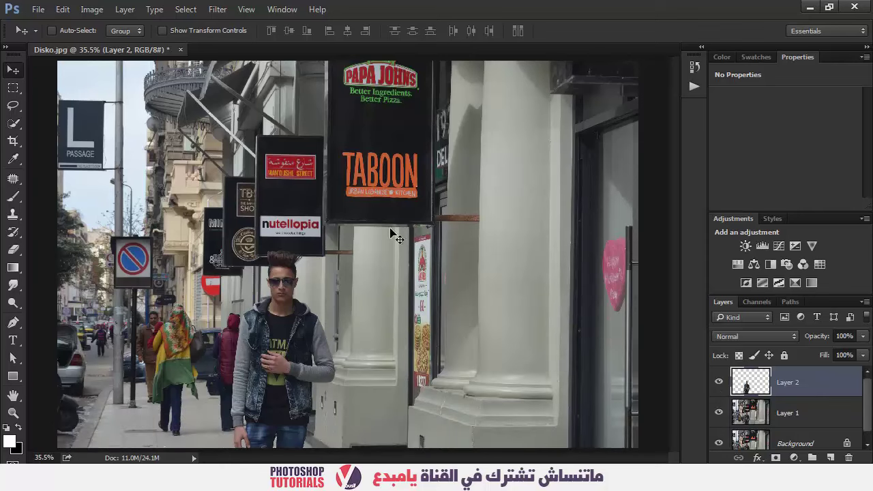
Crop the photo to the 16:9 ratio (1280 × 720), trimming the upper part and keeping the lower edge
{"action": "key", "text": "c"}
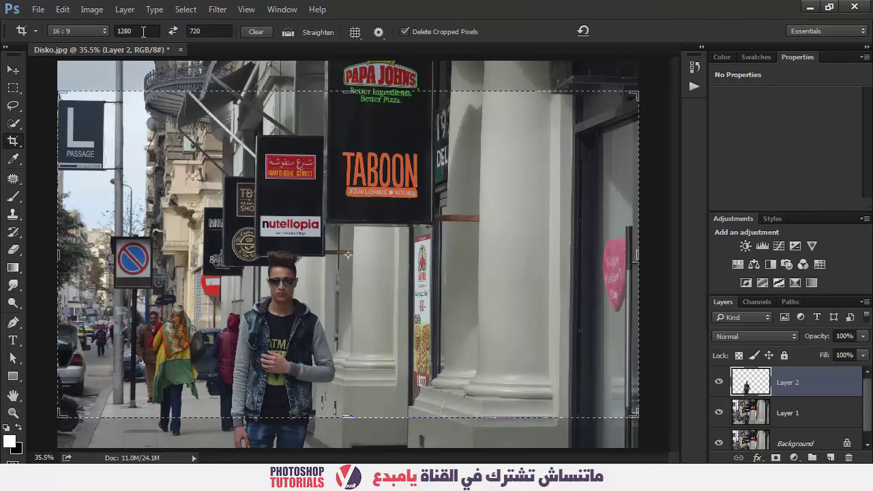
{"action": "mouse_move", "coordinate": [332, 178]}
{"action": "left_mouse_down"}
{"action": "mouse_move", "coordinate": [349, 181]}
{"action": "mouse_move", "coordinate": [348, 152]}
{"action": "left_mouse_up"}
{"action": "key", "text": "Return"}
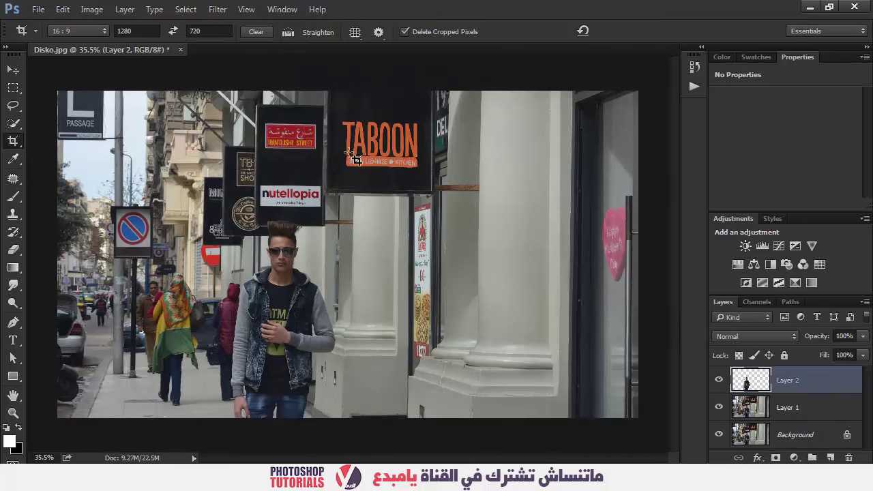
{"action": "key", "text": "v"}
Apply a Gaussian Blur with a 9.0 pixel radius to the full street photo on Layer 1
{"action": "left_click", "coordinate": [790, 408]}
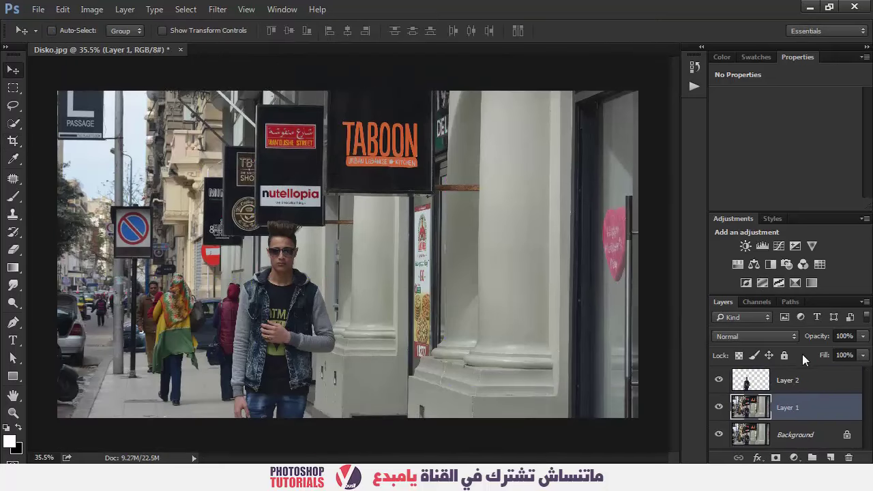
{"action": "left_click", "coordinate": [218, 9]}
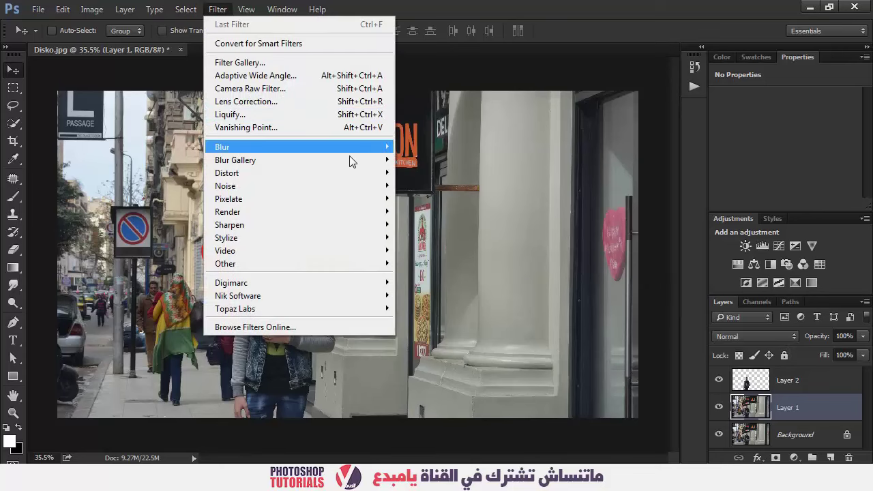
{"action": "mouse_move", "coordinate": [372, 153]}
{"action": "left_click", "coordinate": [432, 198]}
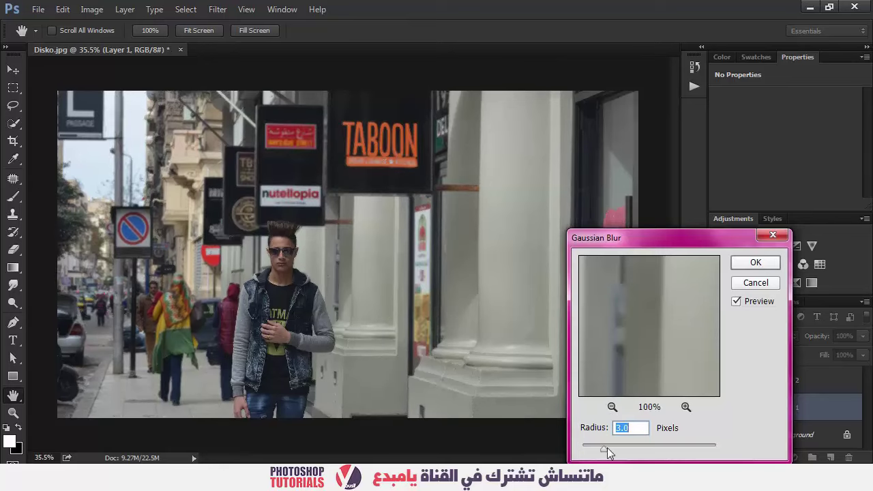
{"action": "left_click_drag", "start_coordinate": [618, 448], "coordinate": [632, 446]}
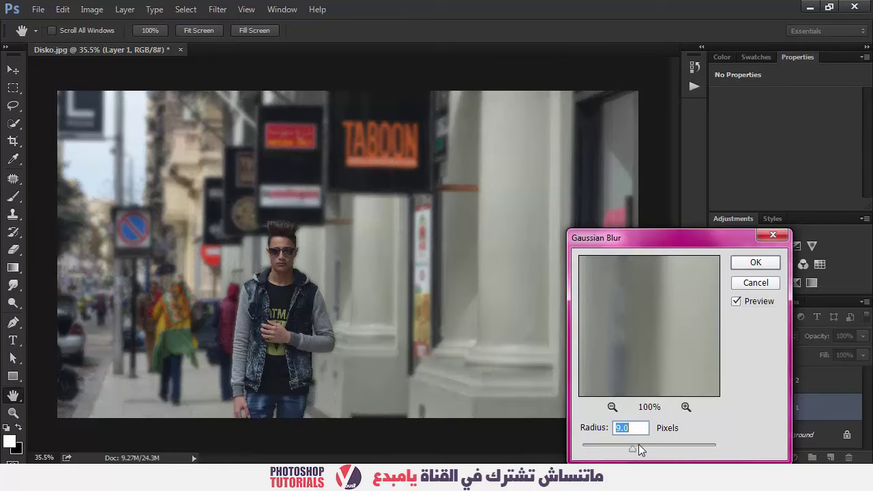
{"action": "left_click", "coordinate": [755, 262]}
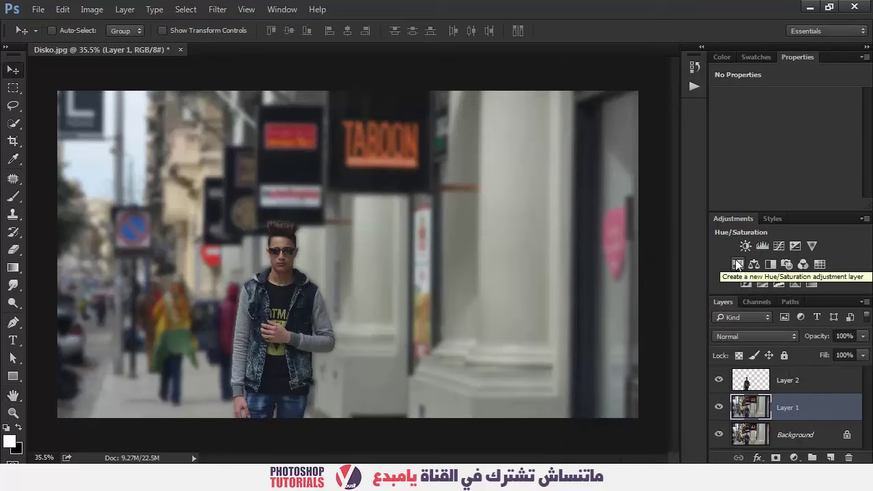
Inspect the cutout's edges, and move the man on Layer 2 sideways to expose his blurred copy on Layer 1
{"action": "key", "text": "z"}
{"action": "left_click", "coordinate": [307, 269]}
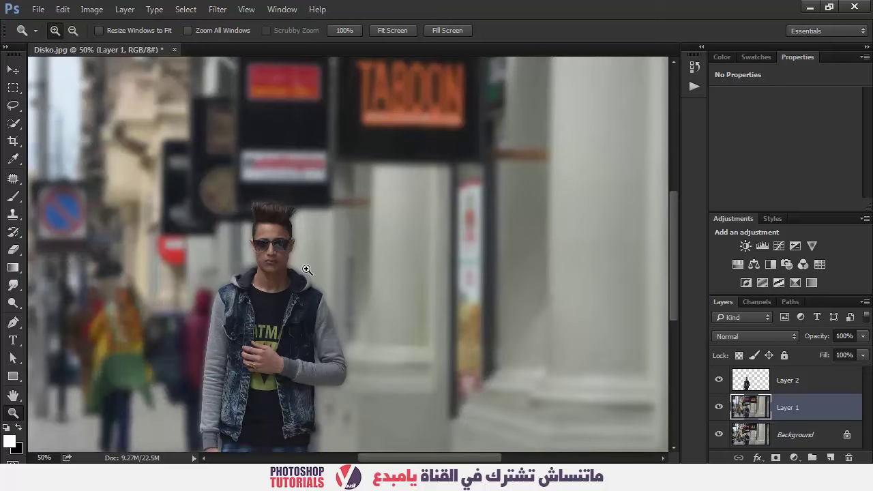
{"action": "left_click_drag", "start_coordinate": [300, 298], "coordinate": [350, 237]}
{"action": "left_click", "coordinate": [296, 293]}
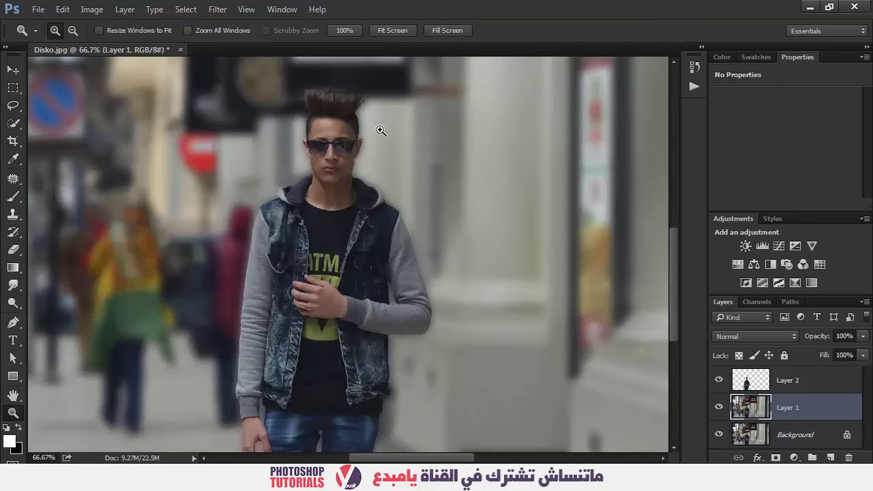
{"action": "scroll", "coordinate": [414, 335], "scroll_direction": "down", "scroll_amount": 2}
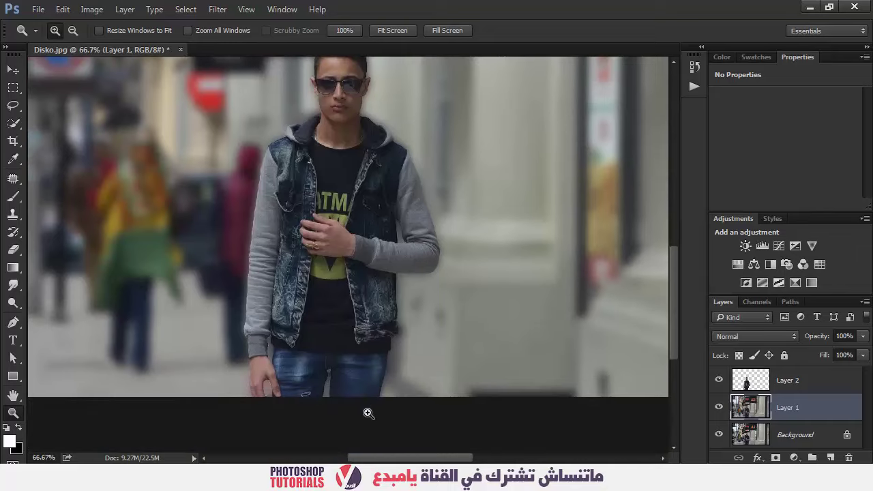
{"action": "left_click_drag", "start_coordinate": [366, 321], "coordinate": [368, 349]}
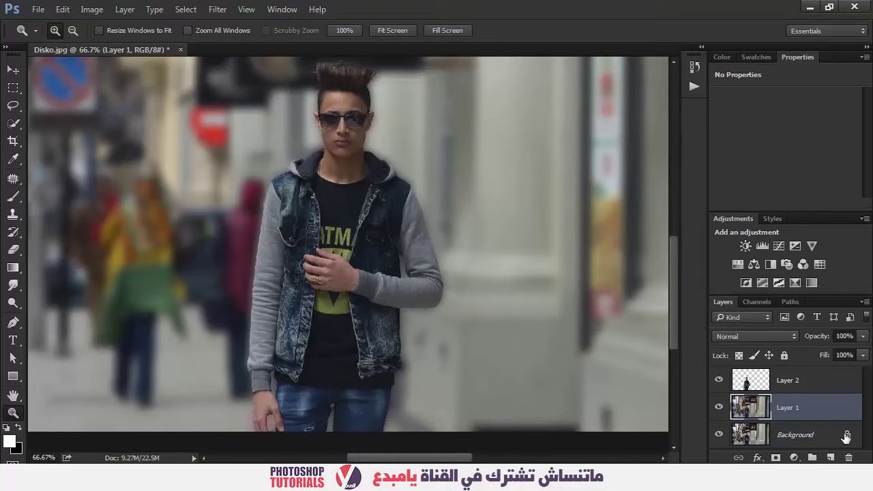
{"action": "left_click", "coordinate": [789, 378]}
{"action": "key", "text": "v"}
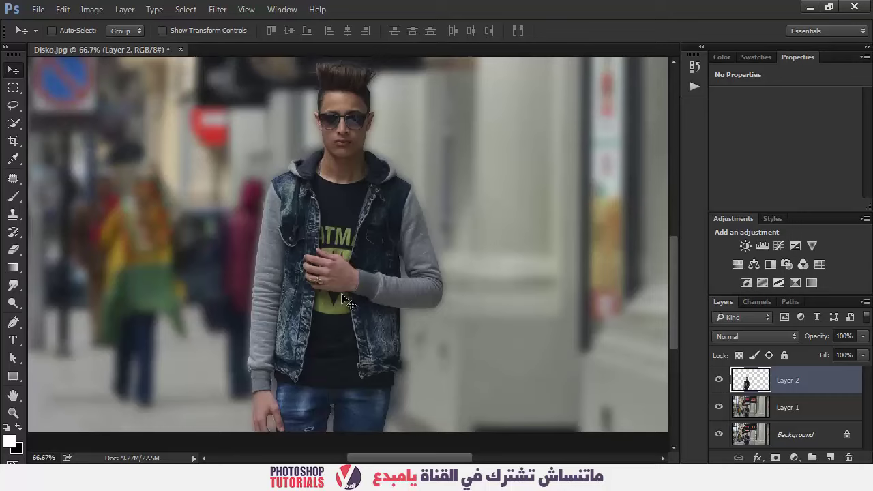
{"action": "left_click_drag", "start_coordinate": [313, 249], "coordinate": [418, 238]}
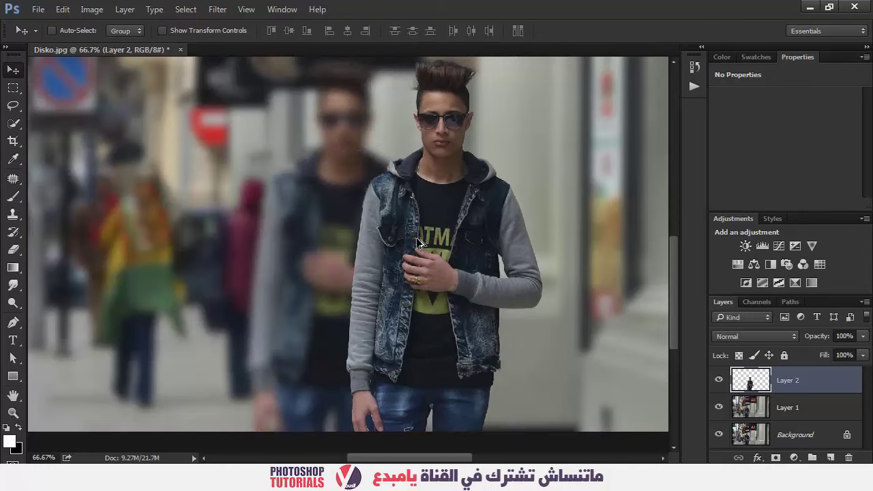
Undo the move of the man's cutout and the Gaussian Blur on Layer 1
{"action": "key", "text": "ctrl+z"}
{"action": "key", "text": "ctrl+alt+z"}
{"action": "key", "text": "ctrl+alt+z"}
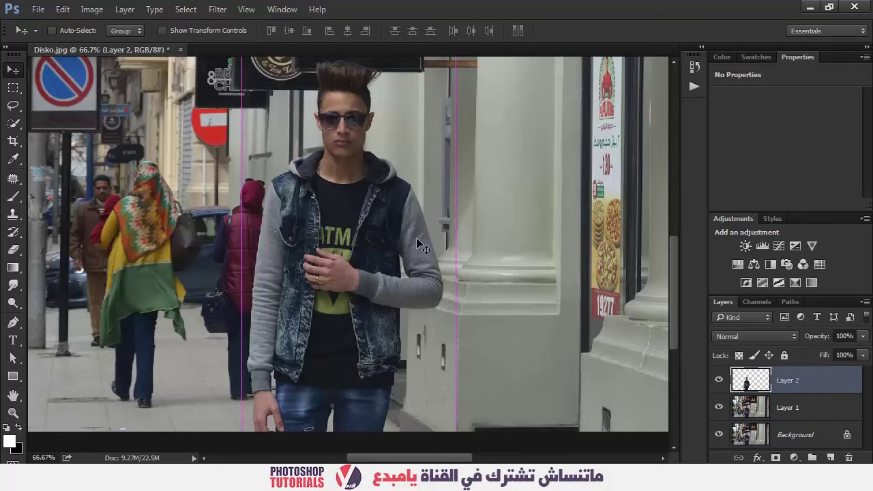
{"action": "key", "text": "ctrl+0"}
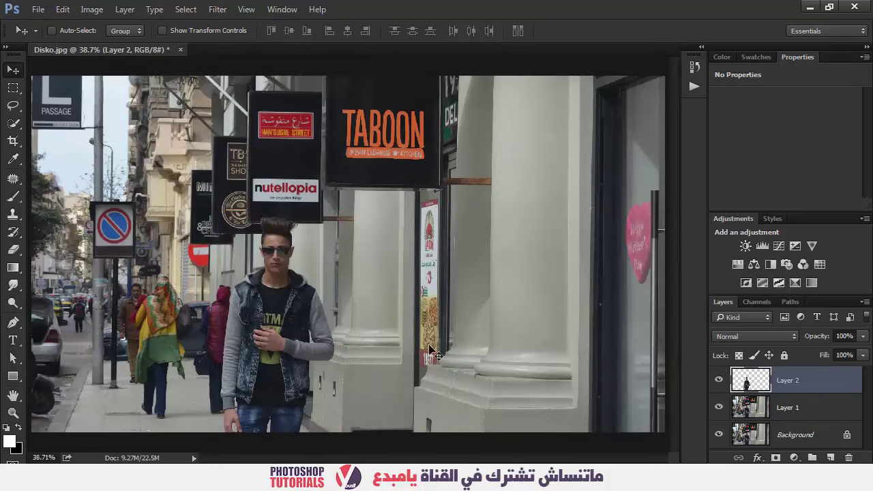
Load the man's outline from Layer 2 as a selection and expand it by 5 pixels
{"action": "left_click", "coordinate": [755, 388], "text": "ctrl"}
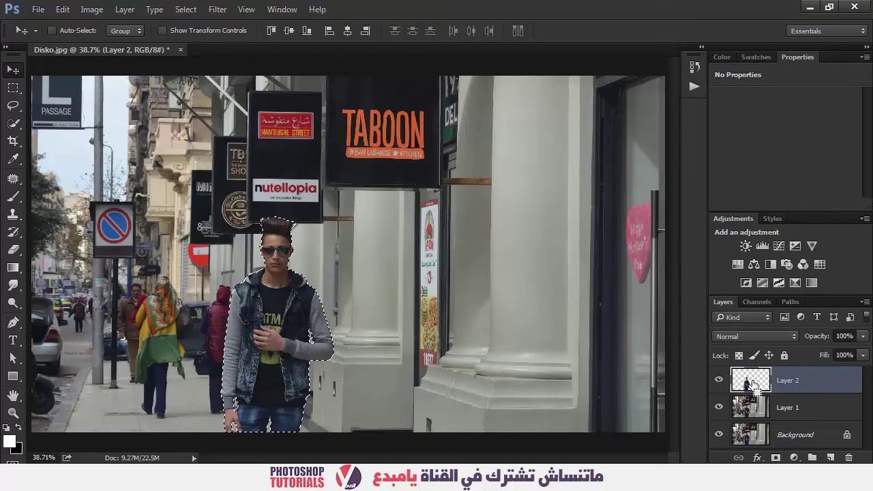
{"action": "key", "text": "ctrl+d"}
{"action": "left_click", "coordinate": [755, 388], "text": "ctrl"}
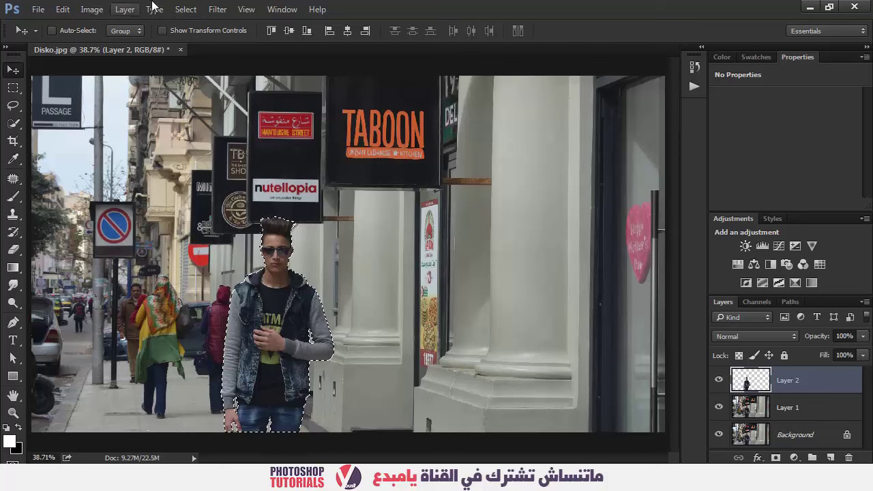
{"action": "left_click", "coordinate": [185, 9]}
{"action": "mouse_move", "coordinate": [228, 190]}
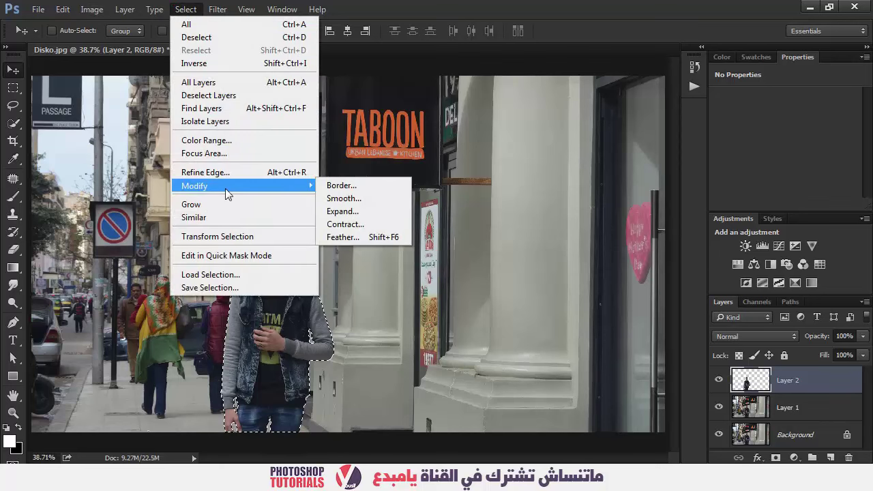
{"action": "left_click", "coordinate": [342, 212]}
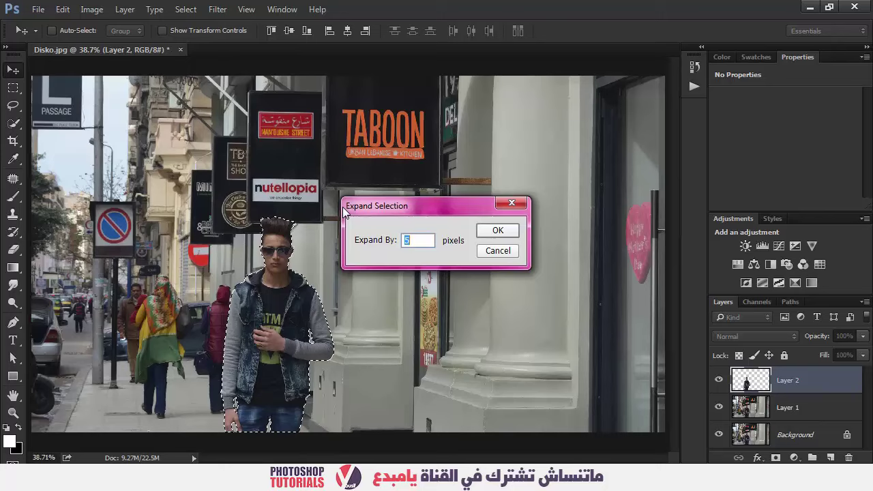
{"action": "key", "text": "Return"}
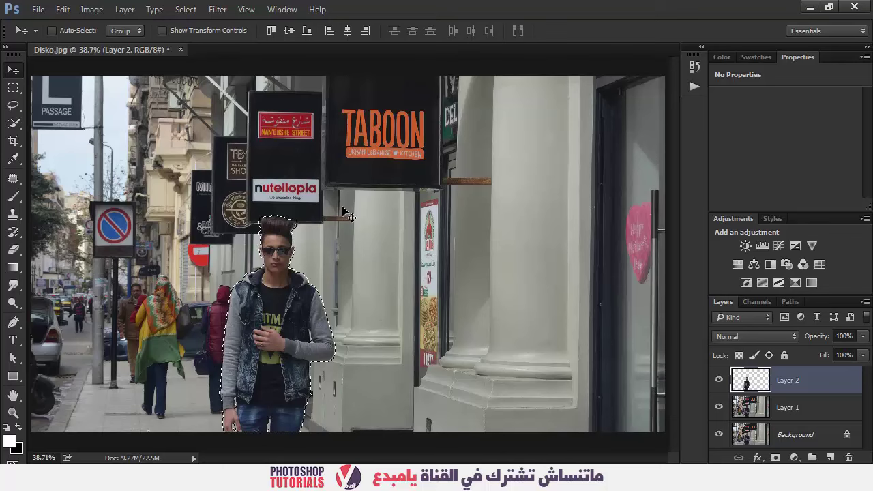
{"action": "key", "text": "z"}
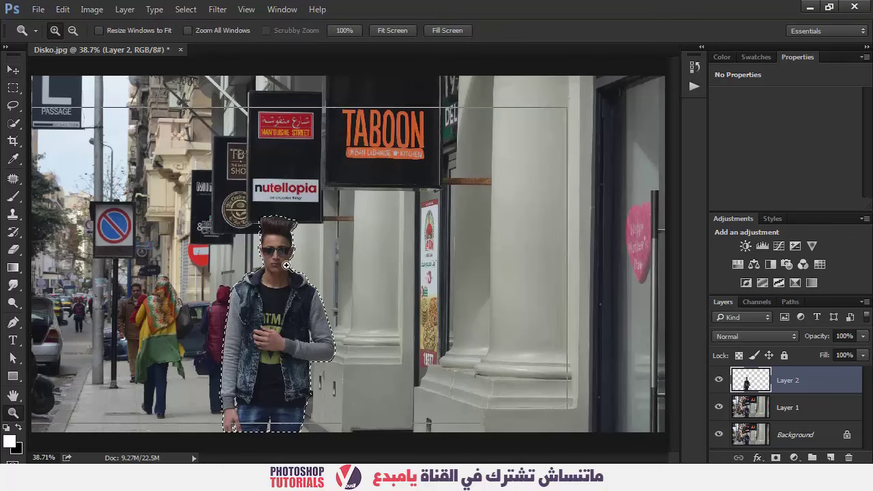
Hide the man's cutout on Layer 2 and make Layer 1 the active layer, keeping the expanded selection
{"action": "left_click", "coordinate": [289, 273]}
{"action": "left_click", "coordinate": [289, 275]}
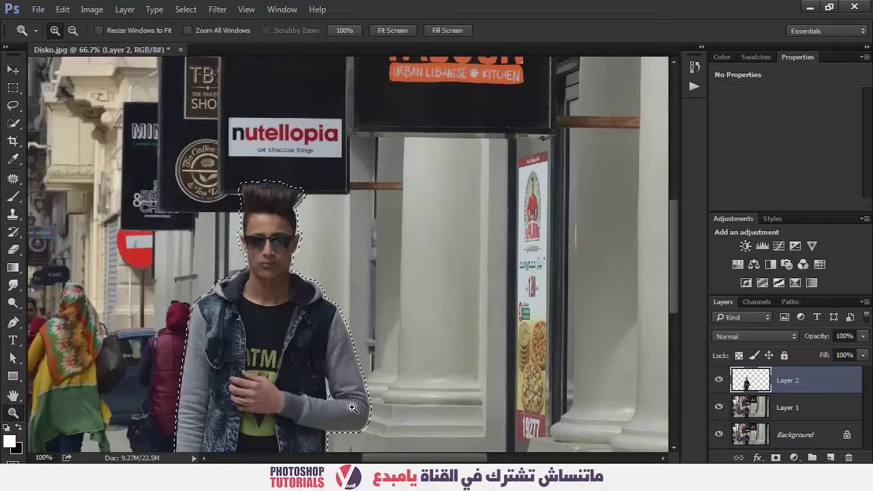
{"action": "left_click", "coordinate": [301, 263]}
{"action": "key", "text": "space"}
{"action": "left_click_drag", "start_coordinate": [352, 360], "coordinate": [387, 302]}
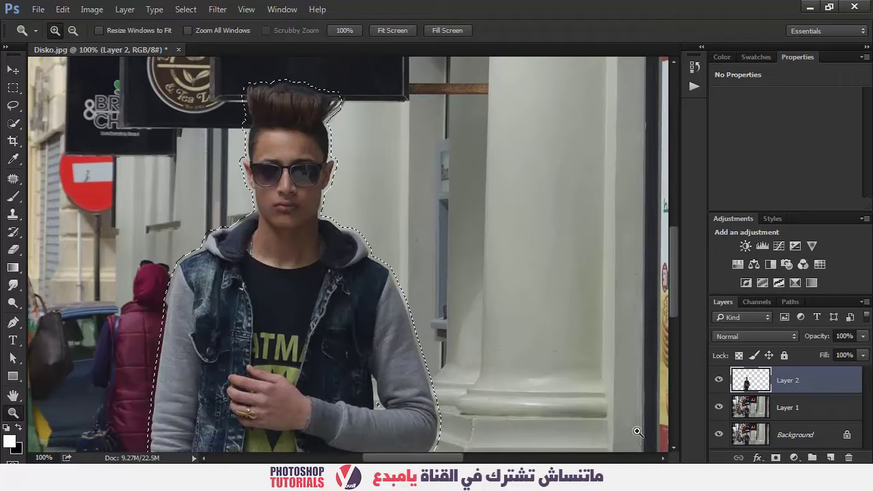
{"action": "left_click", "coordinate": [719, 380]}
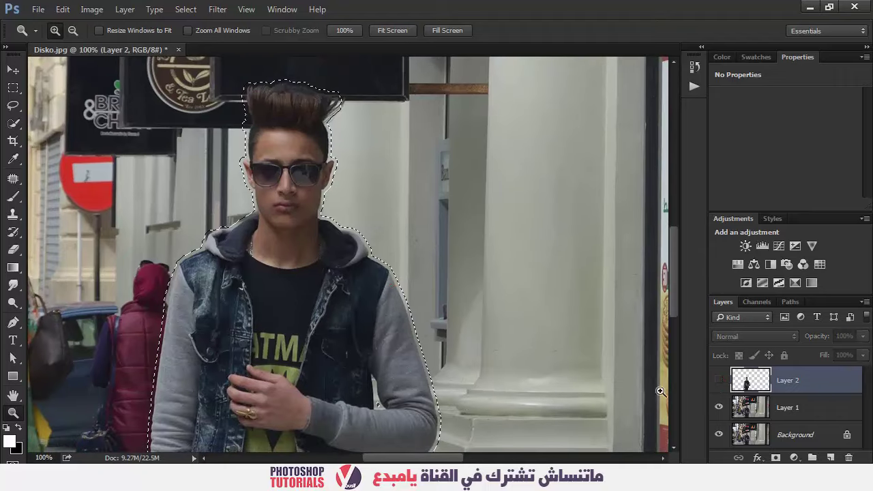
{"action": "left_click", "coordinate": [752, 406]}
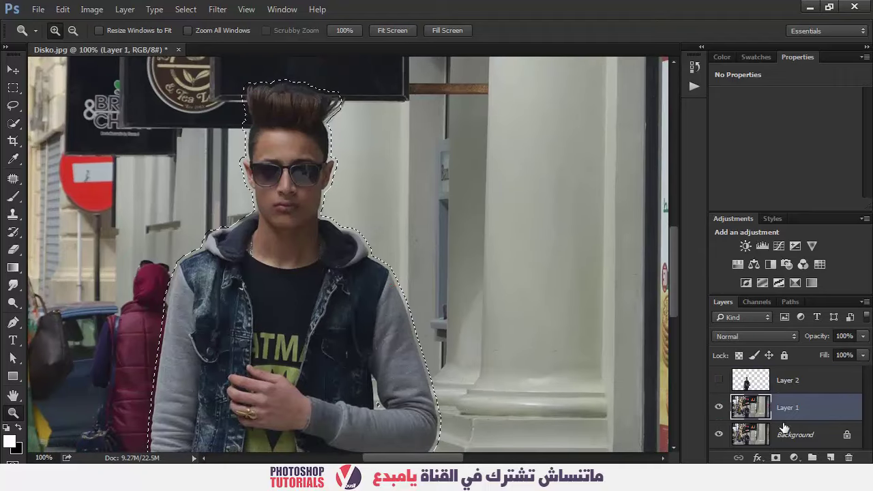
Fill the selected man on Layer 1 using Content-Aware at 100% opacity in Normal mode, and deselect
{"action": "left_click", "coordinate": [81, 9]}
{"action": "mouse_move", "coordinate": [70, 11]}
{"action": "left_click", "coordinate": [147, 197]}
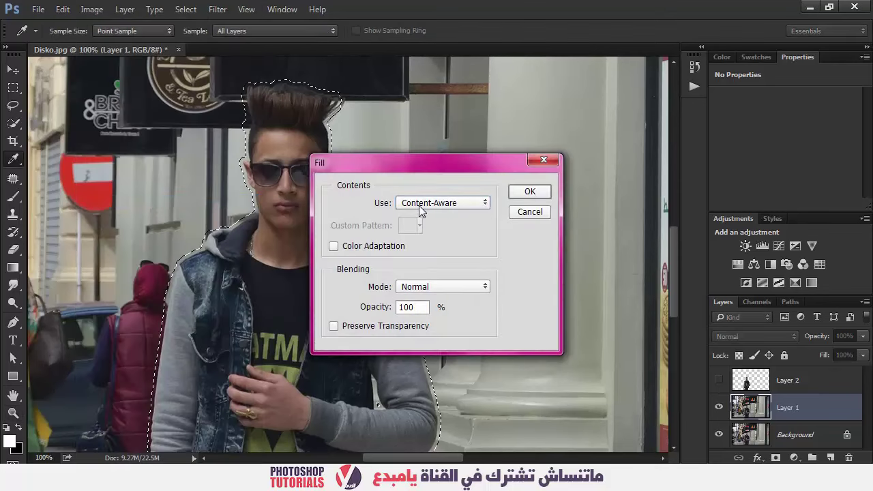
{"action": "left_click", "coordinate": [527, 192]}
{"action": "key", "text": "z"}
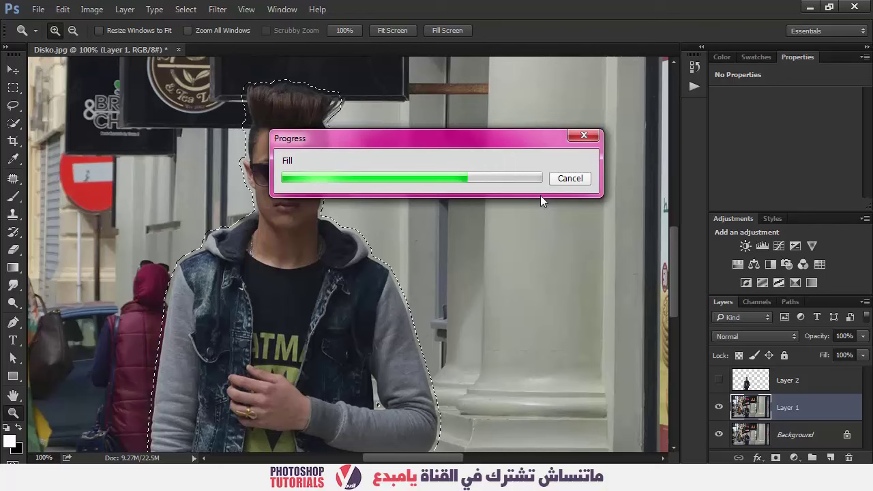
{"action": "key", "text": "ctrl+d"}
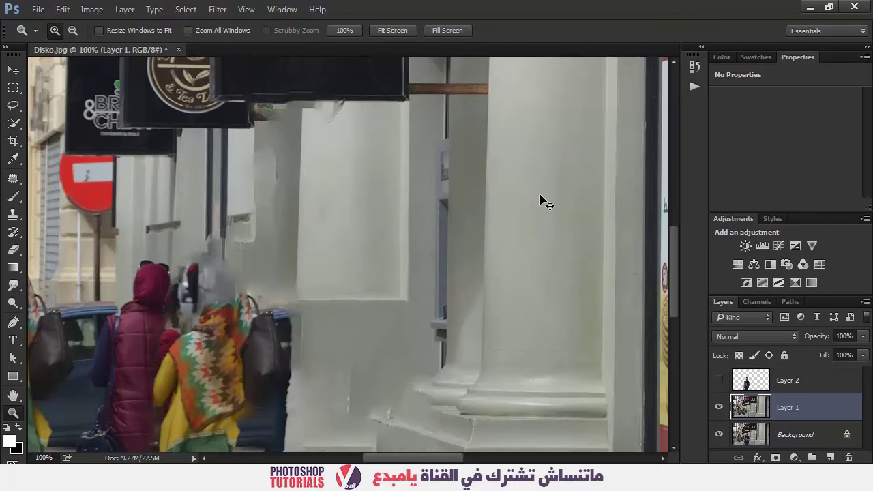
Show the man's cutout on Layer 2 again and duplicate the filled Layer 1
{"action": "key", "text": "ctrl+0"}
{"action": "key", "text": "v"}
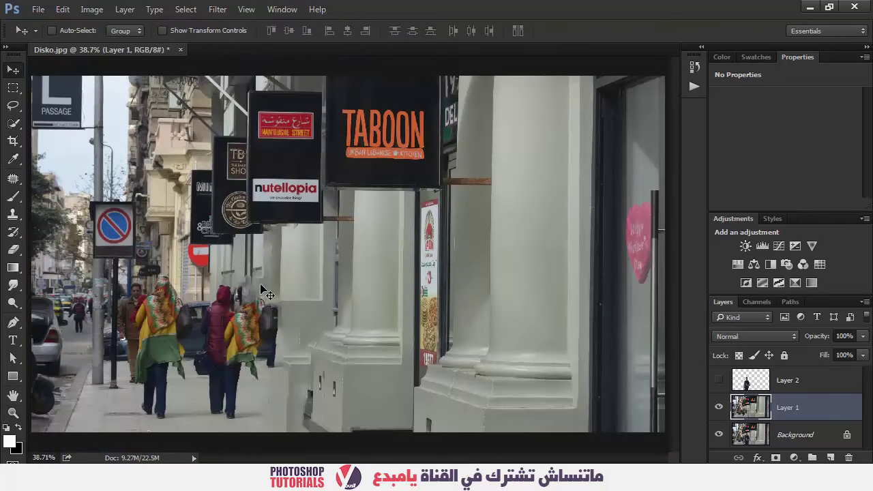
{"action": "left_click", "coordinate": [719, 380]}
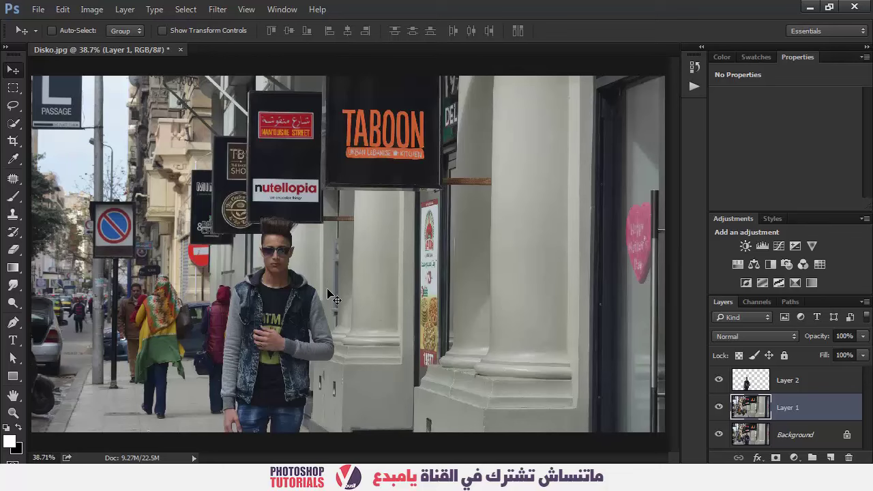
{"action": "key", "text": "z"}
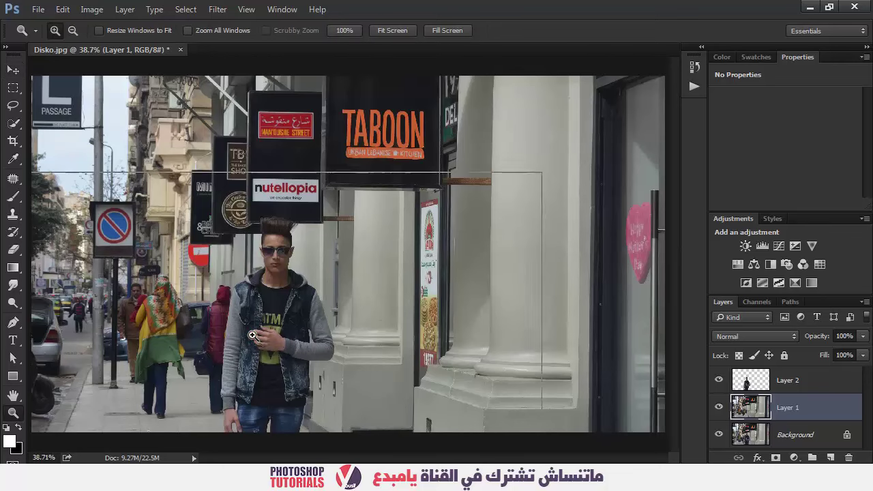
{"action": "left_click", "coordinate": [251, 336]}
{"action": "left_click_drag", "start_coordinate": [251, 334], "coordinate": [258, 309]}
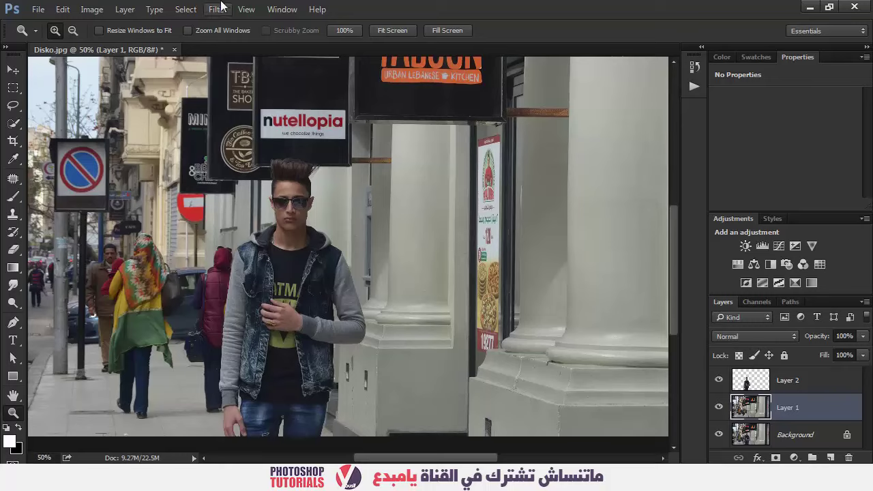
{"action": "key", "text": "ctrl+j"}
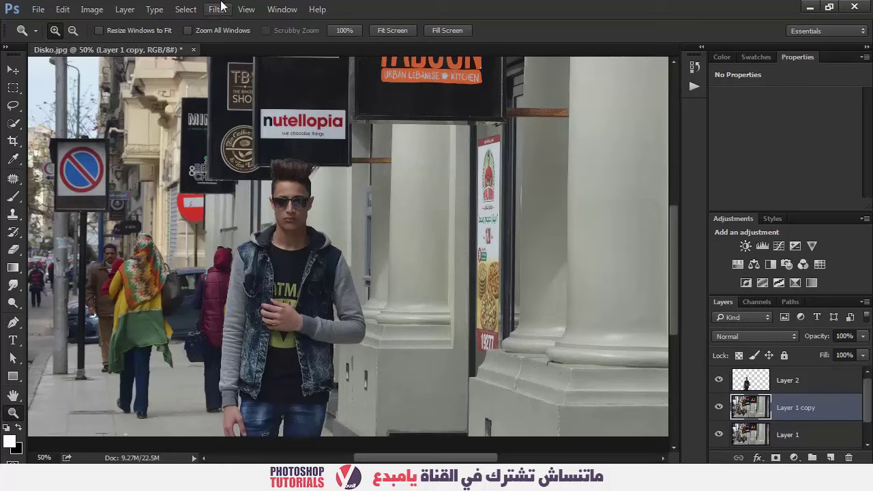
Start a Field Blur on the duplicate of Layer 1, set its pin to 20 px and move it beside the walking women
{"action": "left_click", "coordinate": [219, 9]}
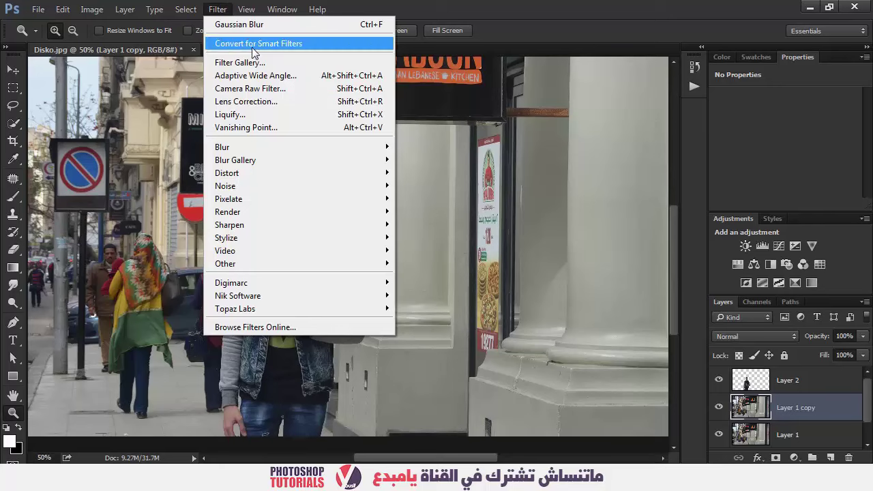
{"action": "mouse_move", "coordinate": [306, 157]}
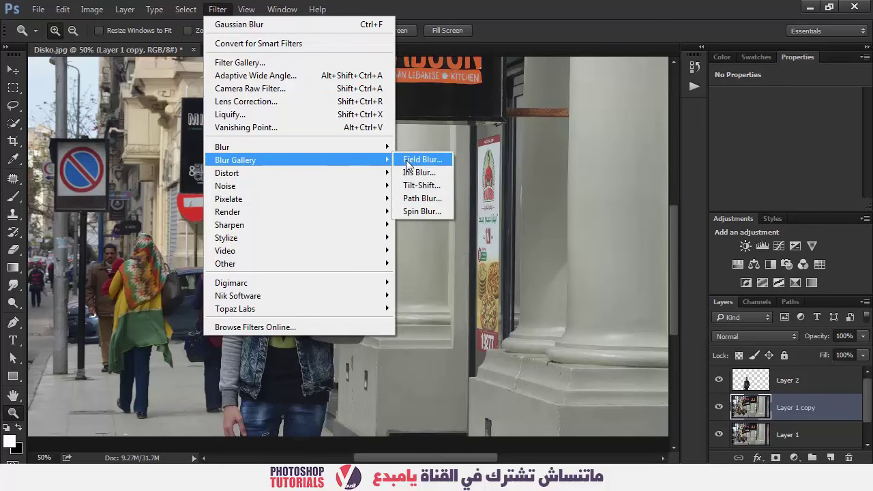
{"action": "left_click", "coordinate": [407, 161]}
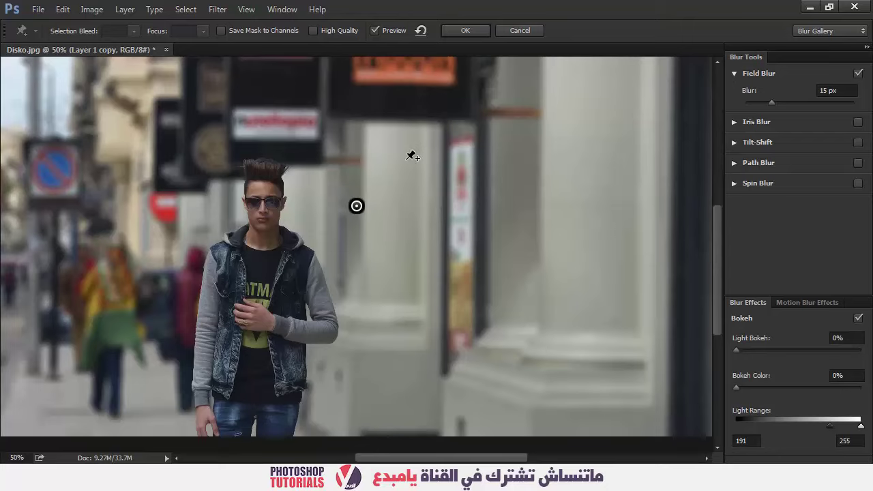
{"action": "scroll", "coordinate": [779, 397], "scroll_direction": "down", "scroll_amount": 2}
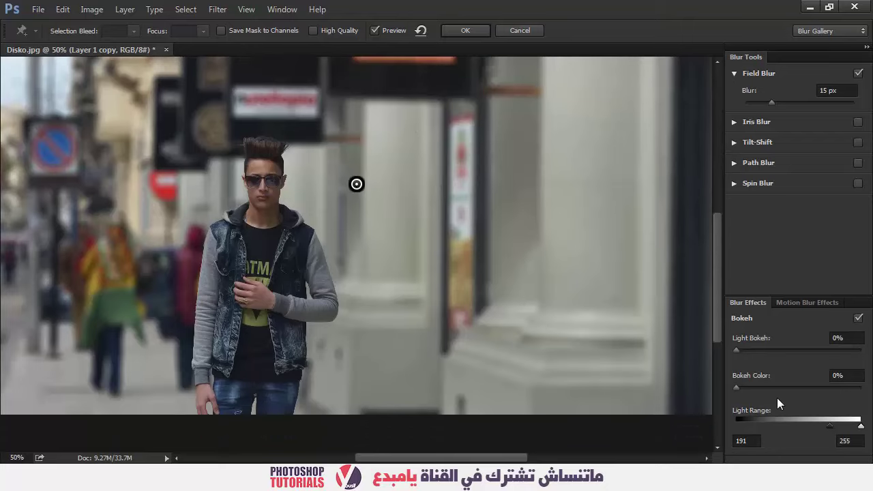
{"action": "scroll", "coordinate": [778, 397], "scroll_direction": "up", "scroll_amount": 3}
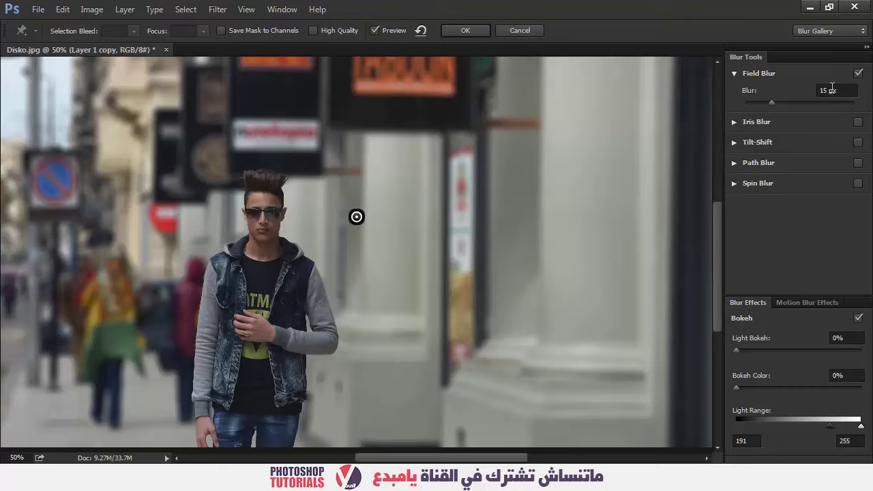
{"action": "left_click", "coordinate": [791, 93]}
{"action": "type", "text": "20"}
{"action": "key", "text": "Return"}
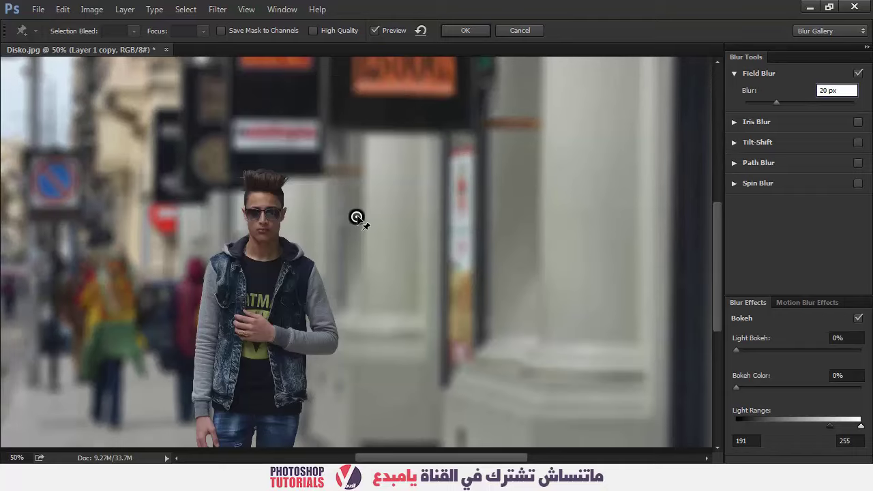
{"action": "left_click_drag", "start_coordinate": [355, 230], "coordinate": [397, 211]}
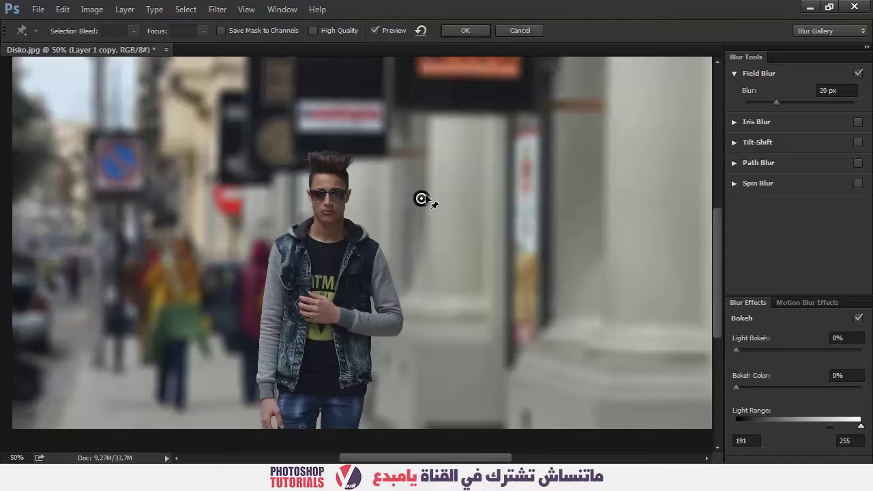
{"action": "left_click_drag", "start_coordinate": [416, 201], "coordinate": [212, 277]}
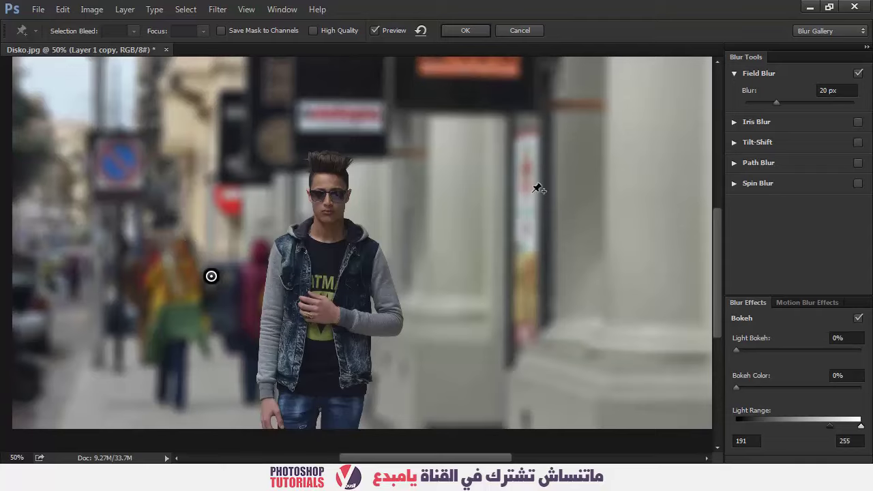
Add a second Field Blur pin on the large column near the shopfront and set its blur to 0 px
{"action": "left_click", "coordinate": [632, 172]}
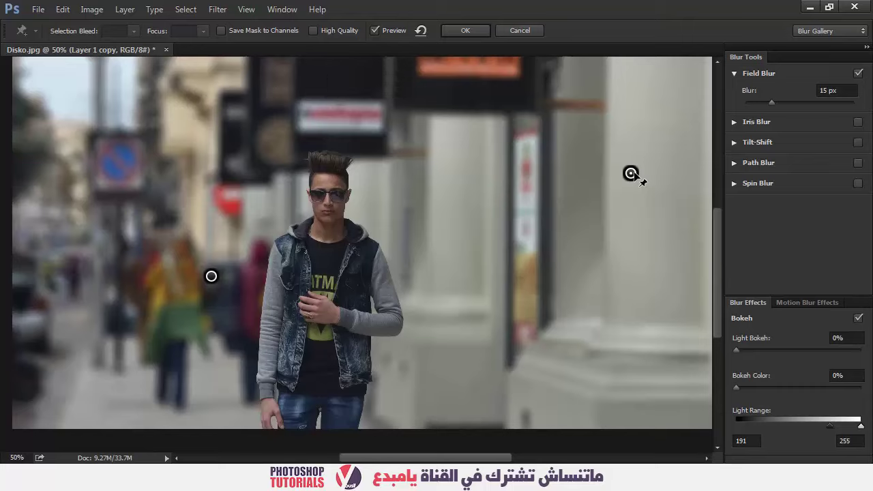
{"action": "left_click_drag", "start_coordinate": [826, 91], "coordinate": [813, 97]}
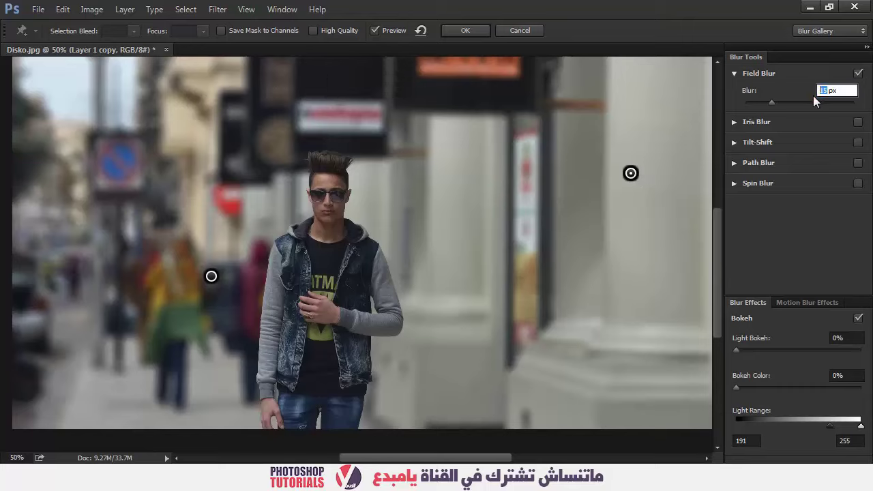
{"action": "type", "text": "5"}
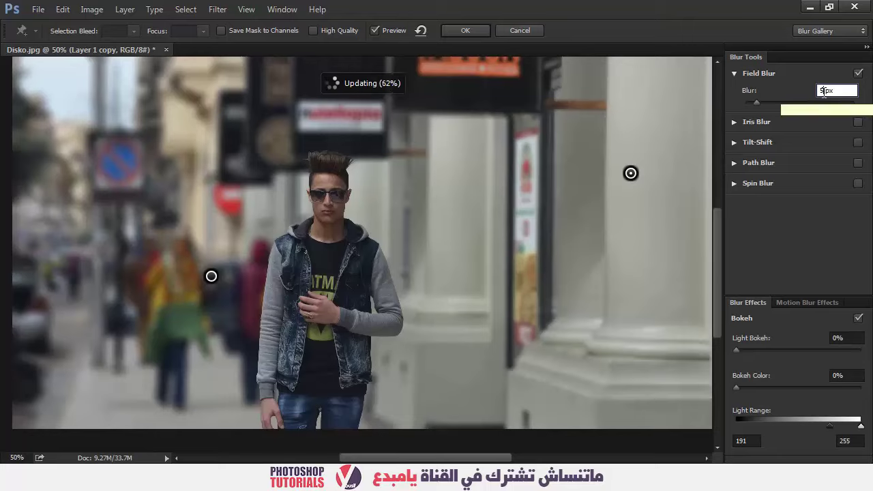
{"action": "left_click_drag", "start_coordinate": [824, 90], "coordinate": [818, 94]}
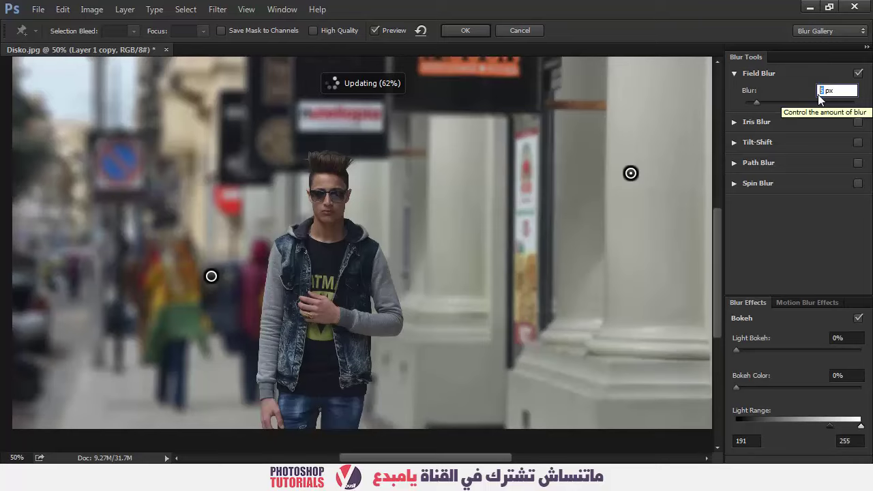
{"action": "type", "text": "0"}
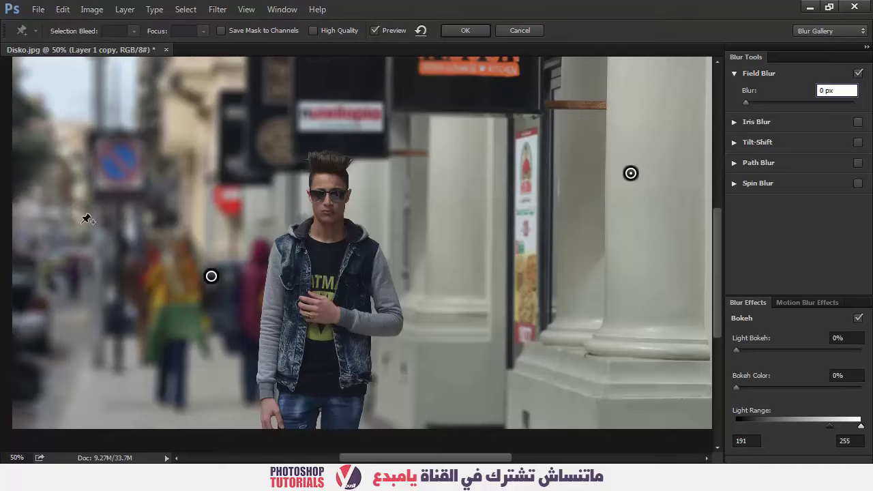
Add a 30 px blur pin over the distant street, shift the 20 px pin closer to the man, and apply the Field Blur
{"action": "left_click", "coordinate": [82, 222]}
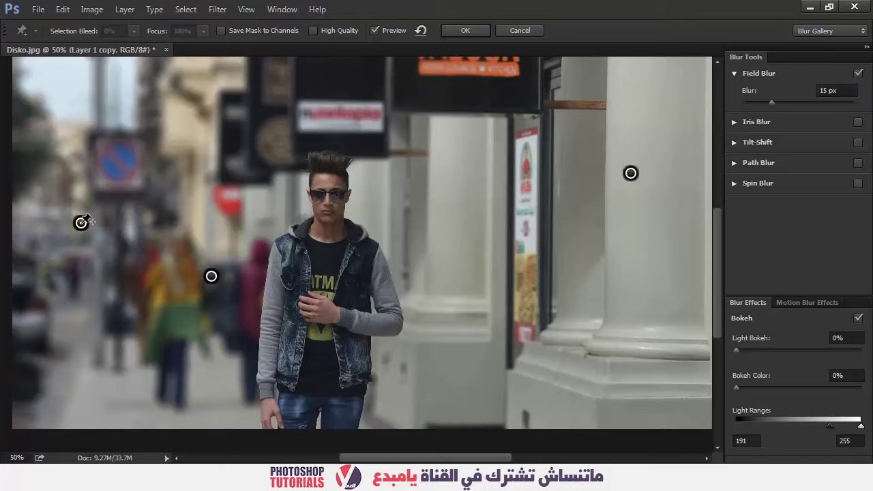
{"action": "left_click_drag", "start_coordinate": [830, 91], "coordinate": [809, 90]}
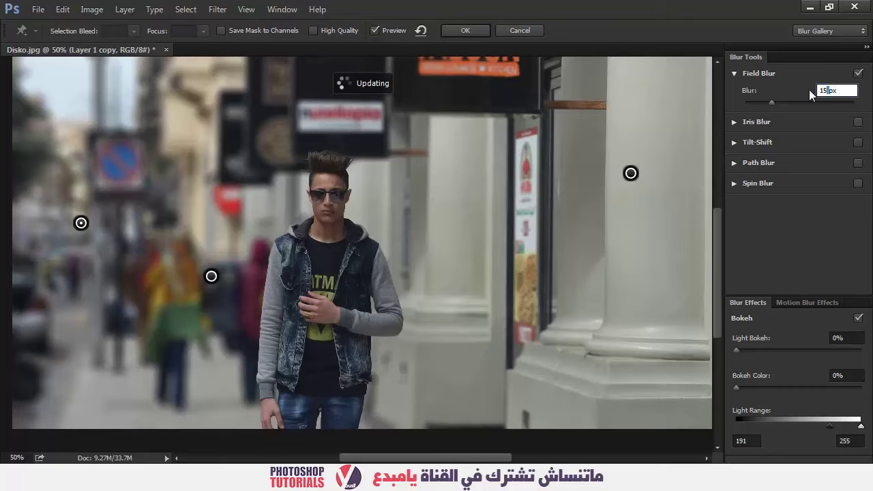
{"action": "type", "text": "30"}
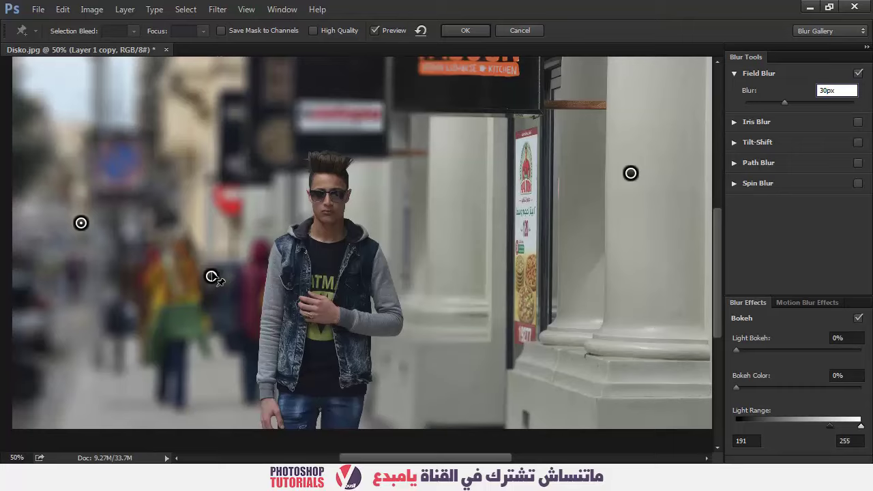
{"action": "left_click_drag", "start_coordinate": [211, 276], "coordinate": [249, 269]}
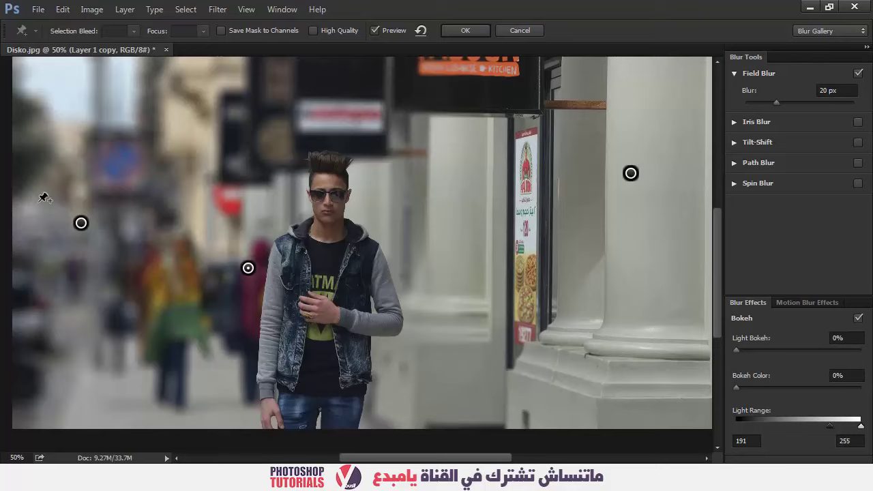
{"action": "left_click", "coordinate": [465, 30]}
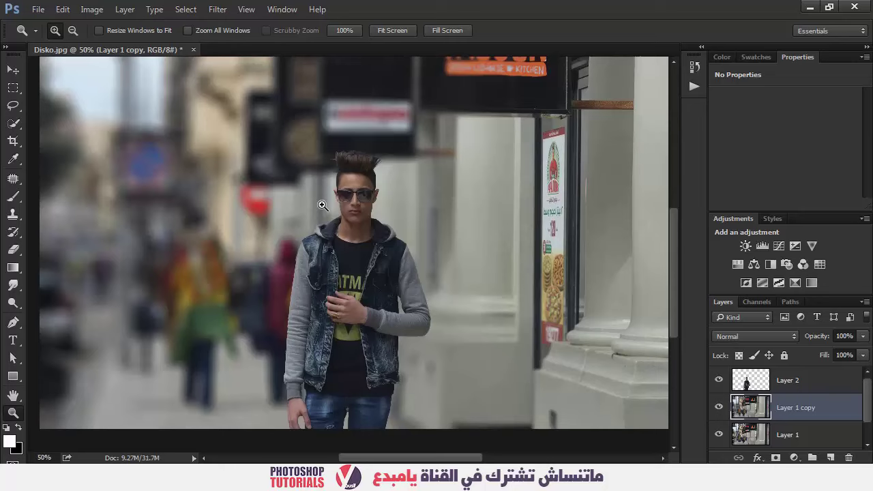
Erase the blurred duplicate over the wall and pavement beside the man's bent arm, using a soft eraser enlarged up to 1000 px
{"action": "left_click", "coordinate": [322, 204], "text": "alt"}
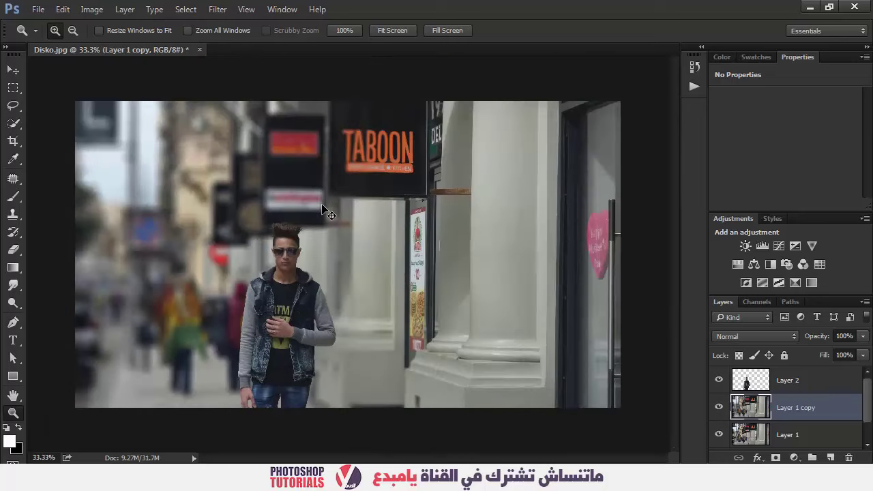
{"action": "left_click", "coordinate": [301, 408]}
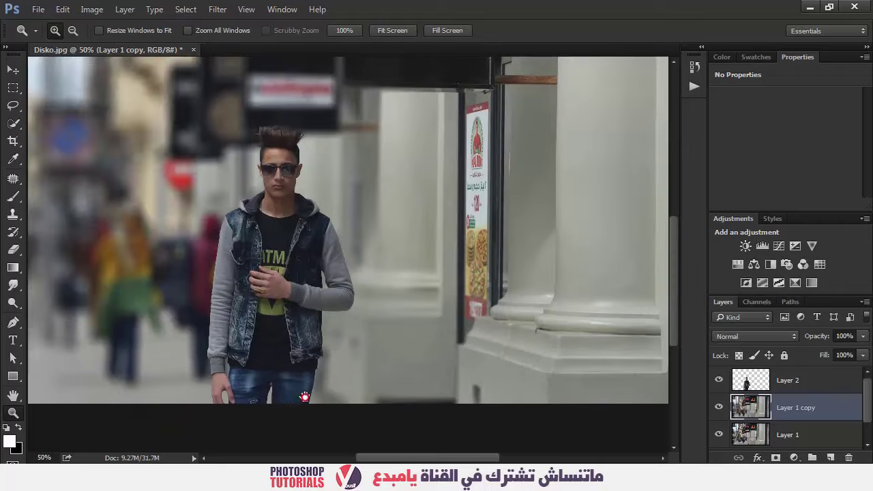
{"action": "key", "text": "e"}
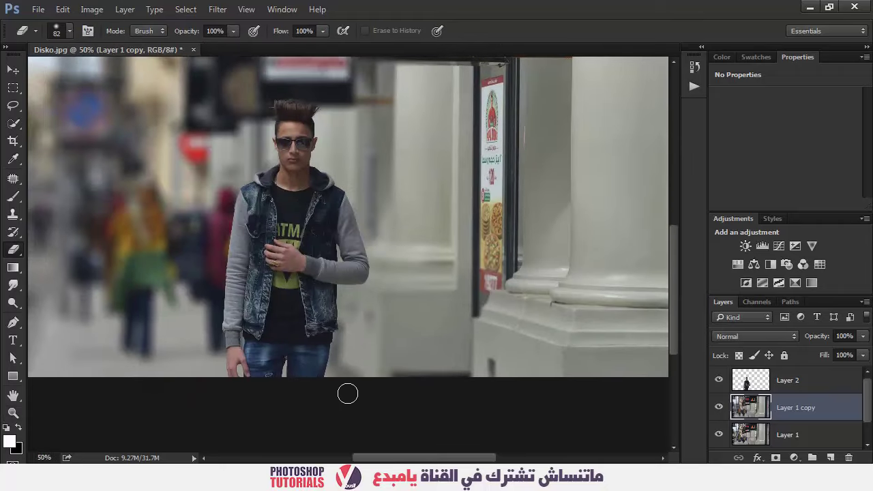
{"action": "key", "text": "bracketright"}
{"action": "key", "text": "bracketright"}
{"action": "key", "text": "bracketright"}
{"action": "key", "text": "bracketright"}
{"action": "key", "text": "bracketright"}
{"action": "key", "text": "bracketright"}
{"action": "key", "text": "bracketright"}
{"action": "key", "text": "bracketright"}
{"action": "key", "text": "bracketright"}
{"action": "key", "text": "bracketleft"}
{"action": "key", "text": "bracketleft"}
{"action": "key", "text": "bracketleft"}
{"action": "key", "text": "bracketleft"}
{"action": "left_click_drag", "start_coordinate": [371, 382], "coordinate": [458, 370]}
{"action": "key", "text": "bracketright"}
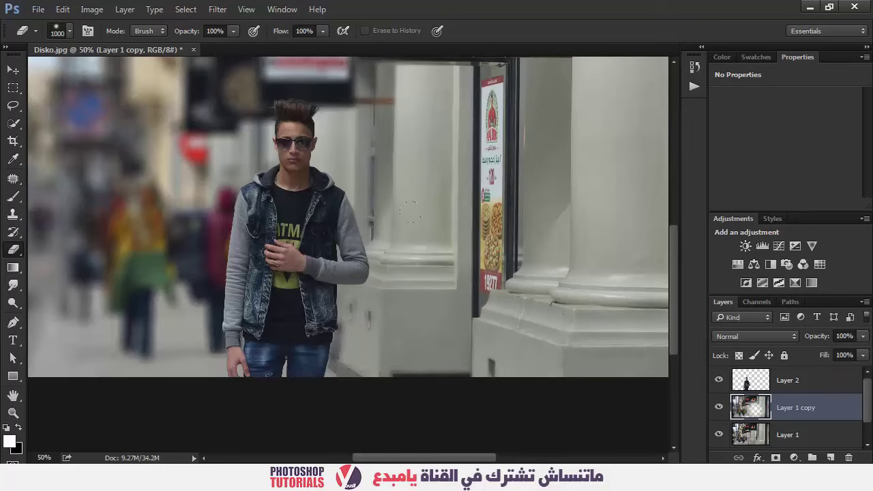
{"action": "key", "text": "ctrl+0"}
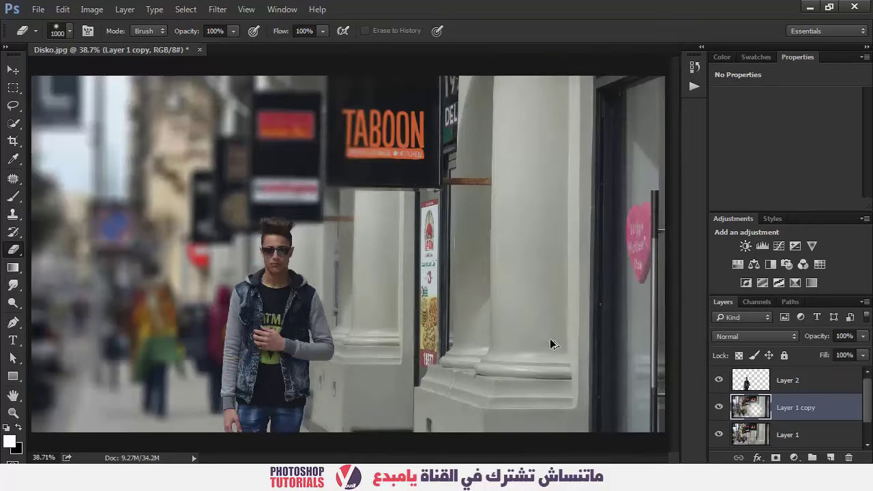
Duplicate Layer 1 copy and apply a Field Blur to the duplicate, keeping its single pin at the centre of the picture
{"action": "key", "text": "z"}
{"action": "left_click", "coordinate": [520, 300], "text": "alt"}
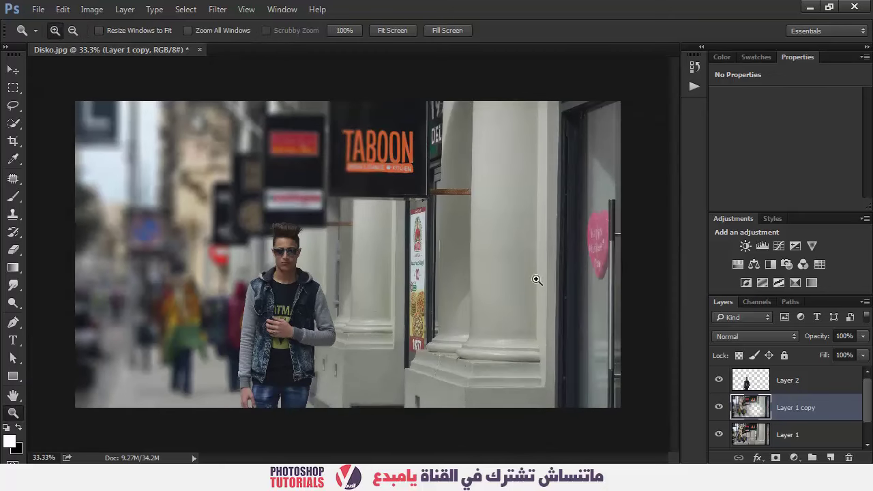
{"action": "key", "text": "e"}
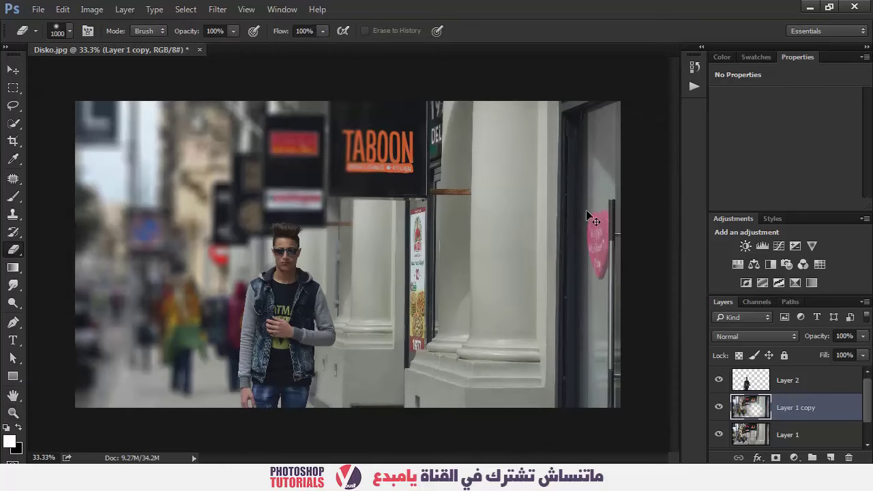
{"action": "key", "text": "v"}
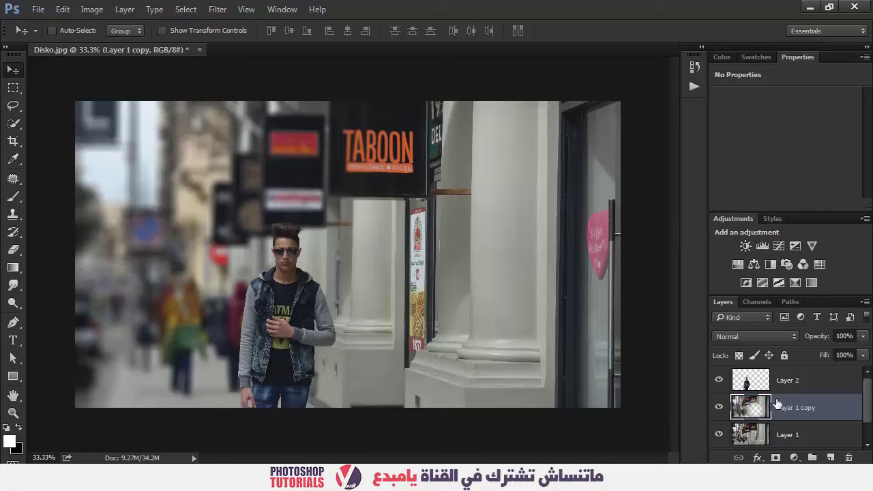
{"action": "key", "text": "ctrl+j"}
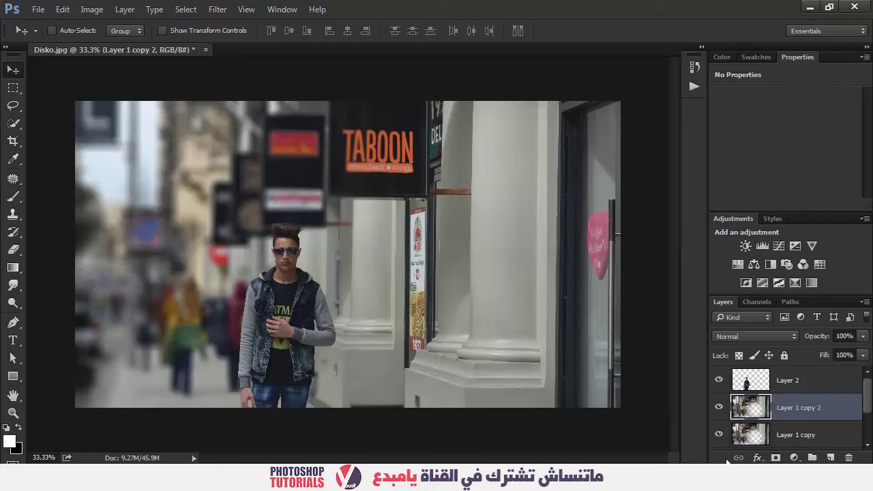
{"action": "left_click", "coordinate": [240, 10]}
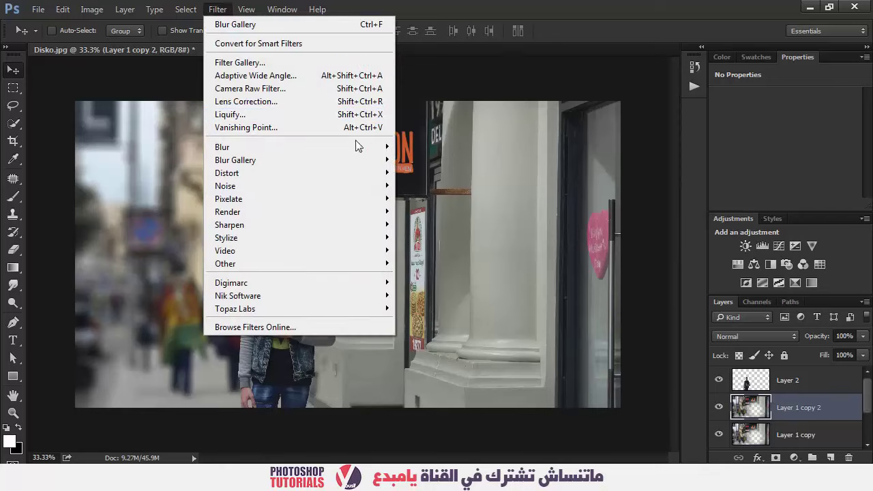
{"action": "mouse_move", "coordinate": [361, 160]}
{"action": "left_click", "coordinate": [442, 159]}
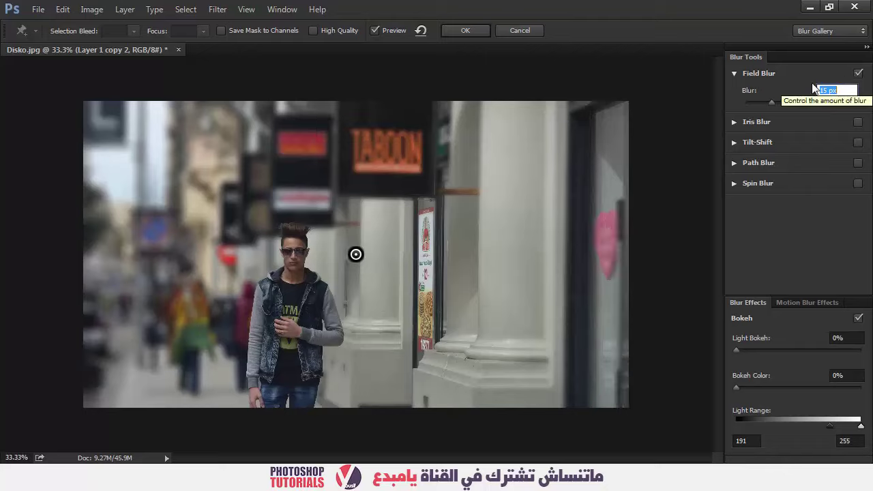
{"action": "left_click", "coordinate": [478, 30]}
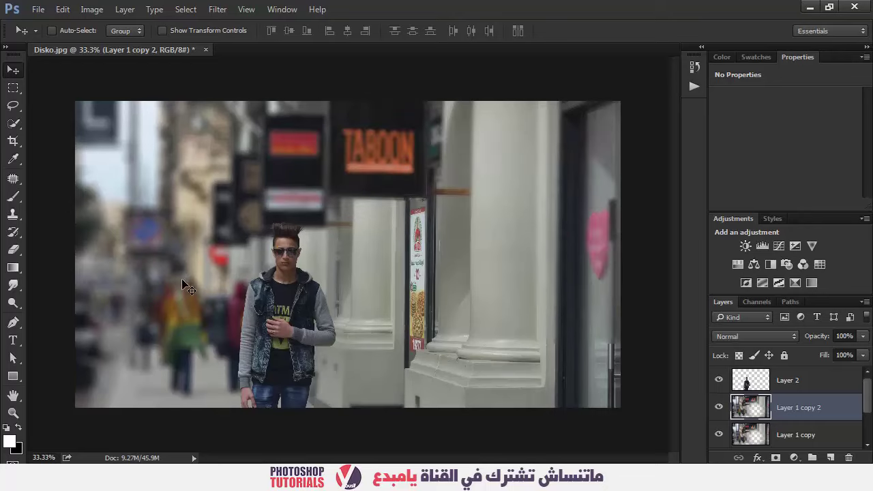
Erase the newly blurred duplicate over the man and the street with a 1000 px soft eraser, keeping the blur around the glass door
{"action": "key", "text": "e"}
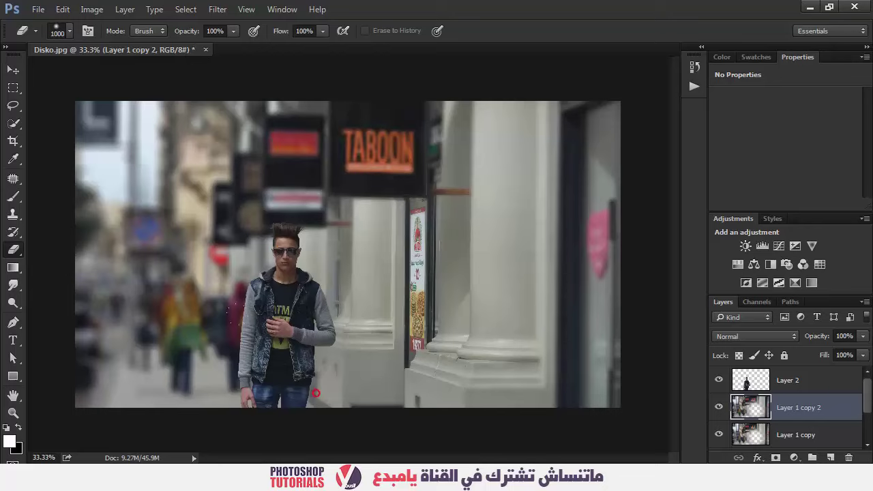
{"action": "left_click_drag", "start_coordinate": [137, 77], "coordinate": [205, 96]}
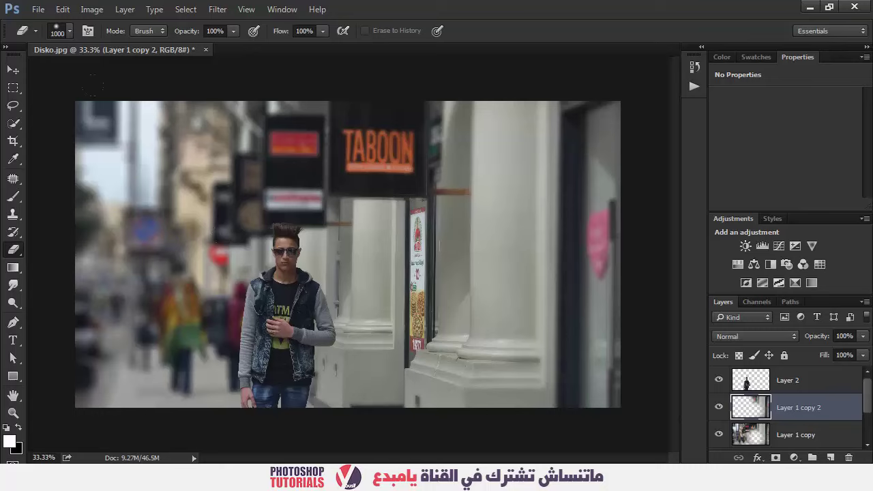
{"action": "key", "text": "v"}
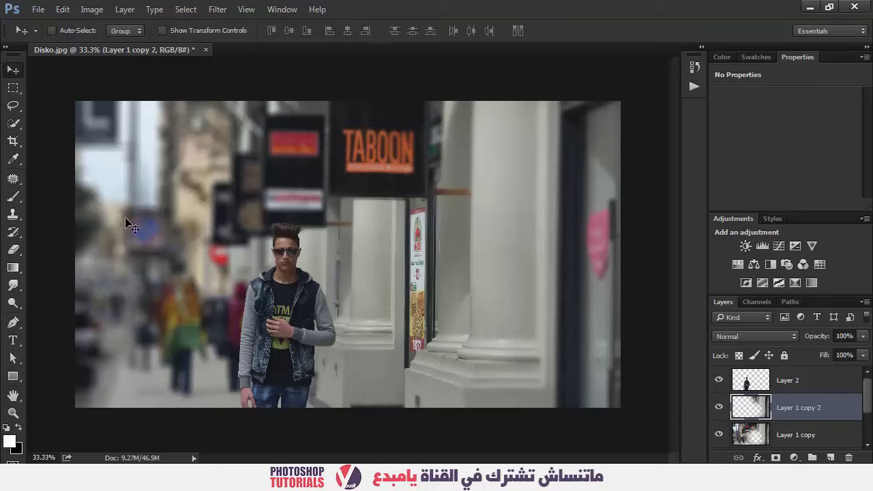
Add a Color Lookup adjustment above Layer 2 and load the FoggyNight.3DL look
{"action": "left_click", "coordinate": [807, 382]}
{"action": "left_click", "coordinate": [820, 264]}
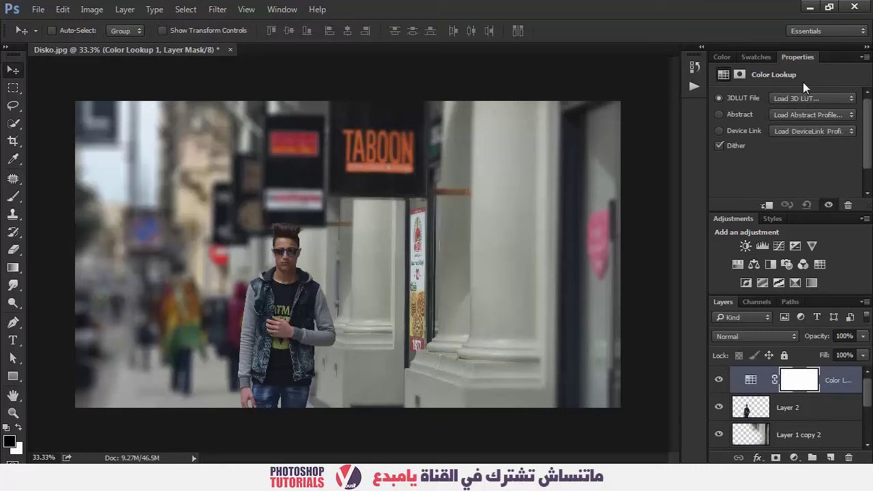
{"action": "left_click", "coordinate": [810, 98]}
{"action": "left_click", "coordinate": [753, 279]}
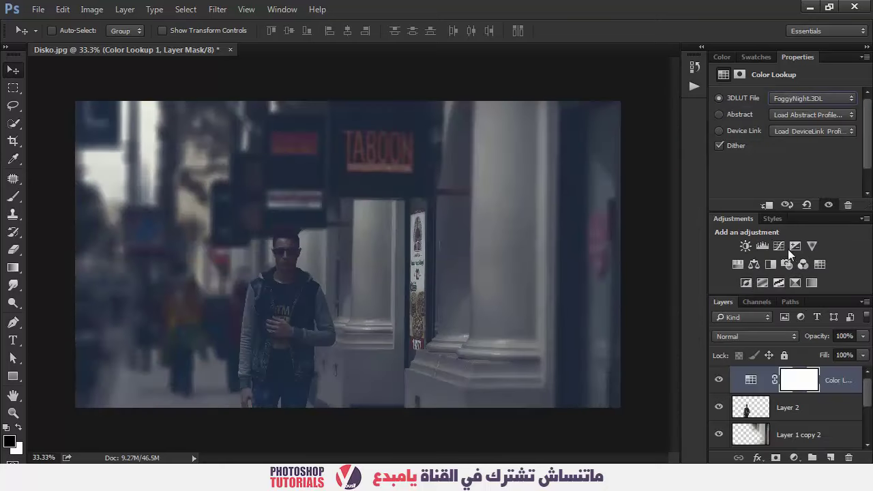
Add a Curves adjustment above the Color Lookup, shaping an S-curve with a slightly raised black point, darker shadows and brighter highlights
{"action": "left_click", "coordinate": [778, 246]}
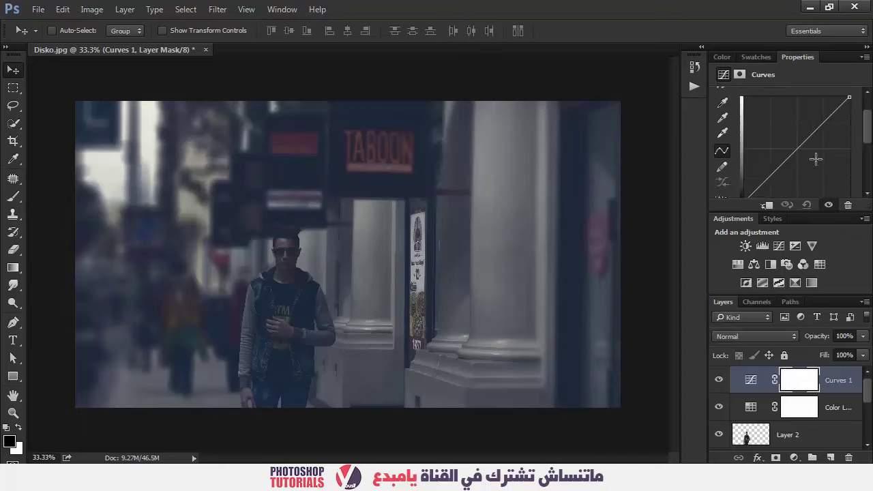
{"action": "scroll", "coordinate": [815, 164], "scroll_direction": "down", "scroll_amount": 3}
{"action": "scroll", "coordinate": [787, 155], "scroll_direction": "up", "scroll_amount": 2}
{"action": "left_click_drag", "start_coordinate": [745, 190], "coordinate": [773, 169]}
{"action": "left_click_drag", "start_coordinate": [814, 125], "coordinate": [806, 110]}
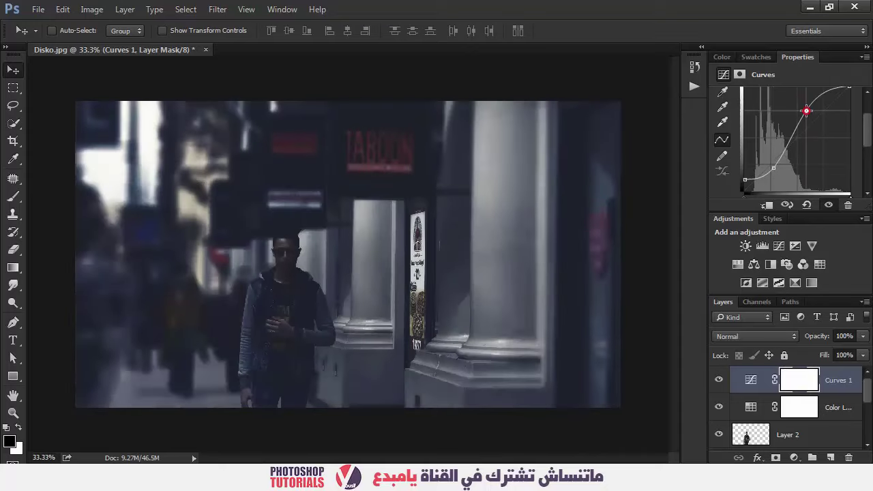
Create a new layer above Layer 2 and paint a soft white glow over the man with a 1100 px brush at 39% opacity
{"action": "left_click", "coordinate": [825, 435]}
{"action": "left_click", "coordinate": [830, 458]}
{"action": "key", "text": "b"}
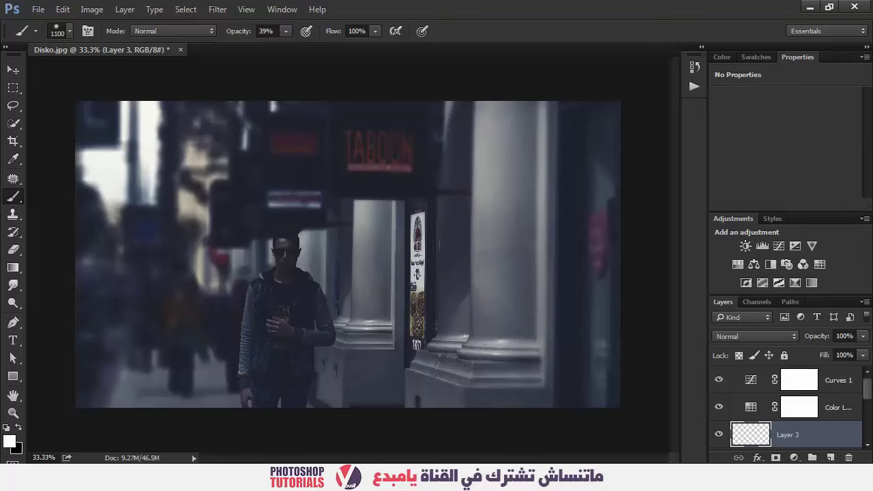
{"action": "key", "text": "ctrl+z"}
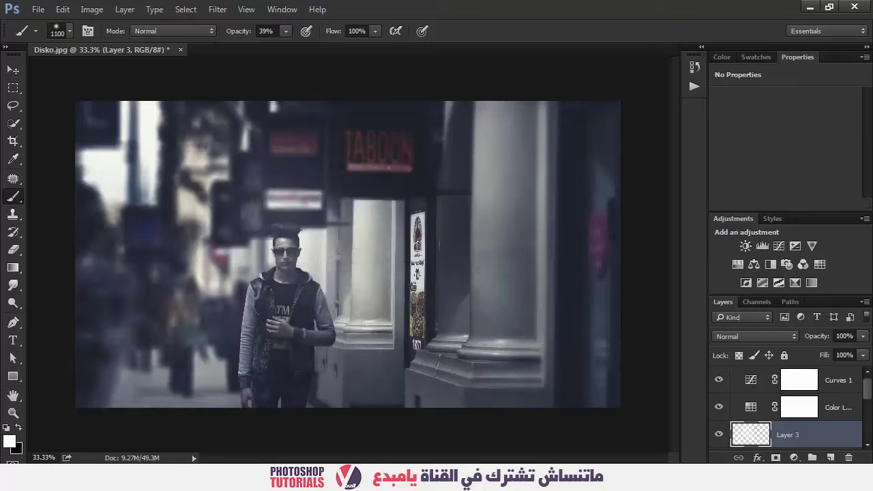
Set the white glow layer's blend mode to Overlay and duplicate the layer
{"action": "key", "text": "v"}
{"action": "left_click", "coordinate": [795, 336]}
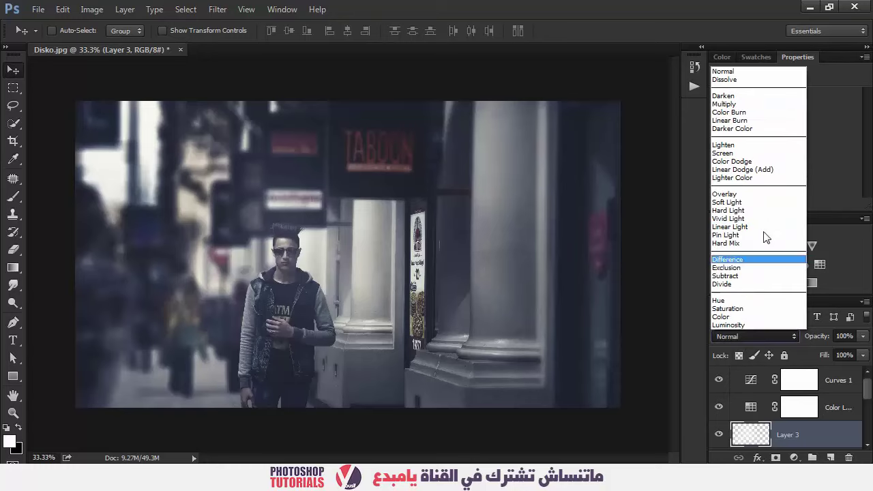
{"action": "left_click", "coordinate": [748, 191]}
{"action": "key", "text": "ctrl+j"}
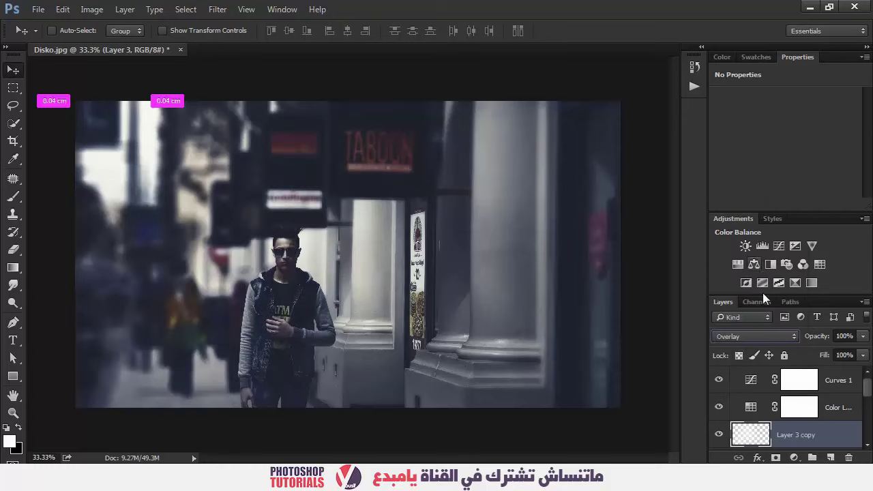
Set the duplicated glow layer's blend mode to Normal and move it from the man toward the shopfront columns
{"action": "left_click", "coordinate": [757, 336]}
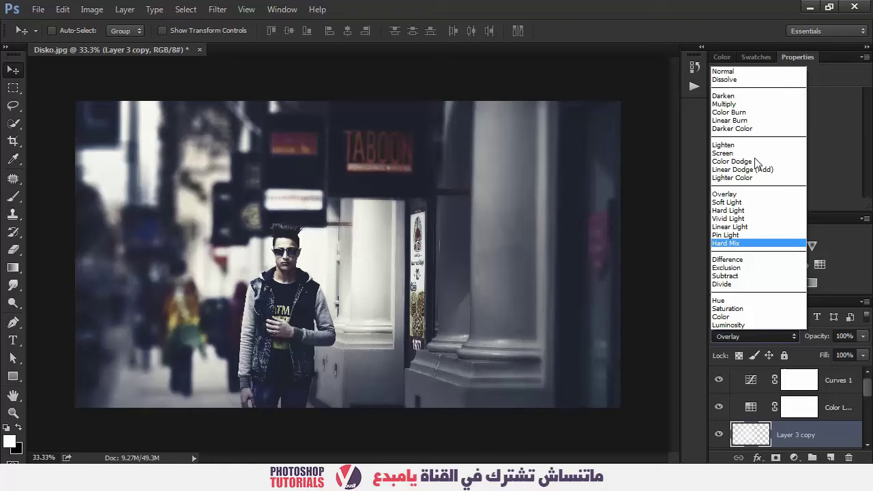
{"action": "left_click", "coordinate": [741, 68]}
{"action": "left_click_drag", "start_coordinate": [333, 300], "coordinate": [426, 339]}
Compare the picture with and without the Color Lookup adjustment, and reduce that layer's opacity to about 59%
{"action": "left_click", "coordinate": [718, 407]}
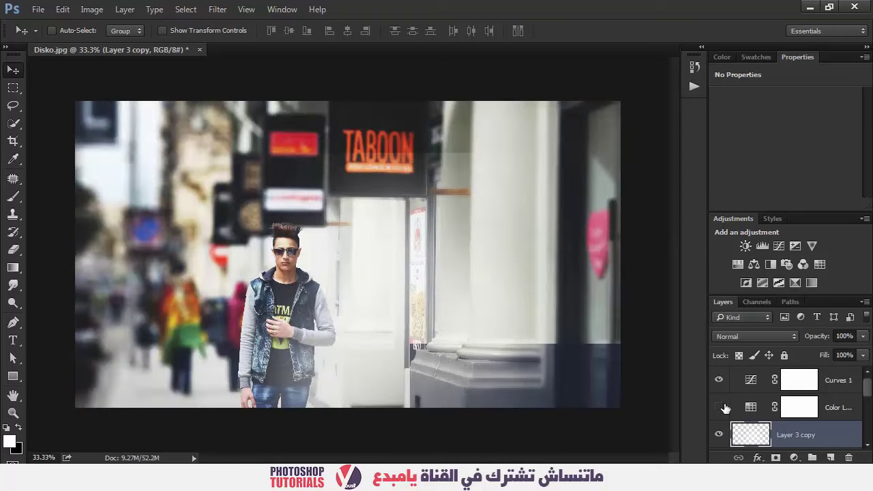
{"action": "left_click", "coordinate": [720, 407]}
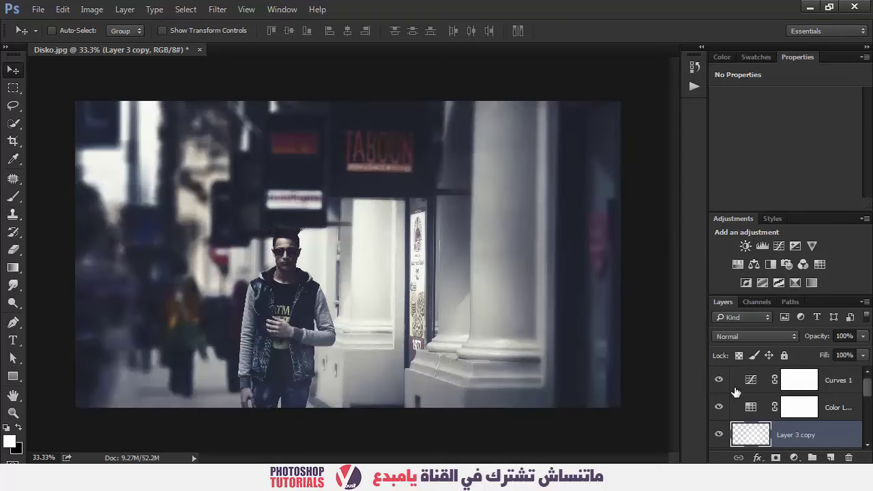
{"action": "key", "text": "e"}
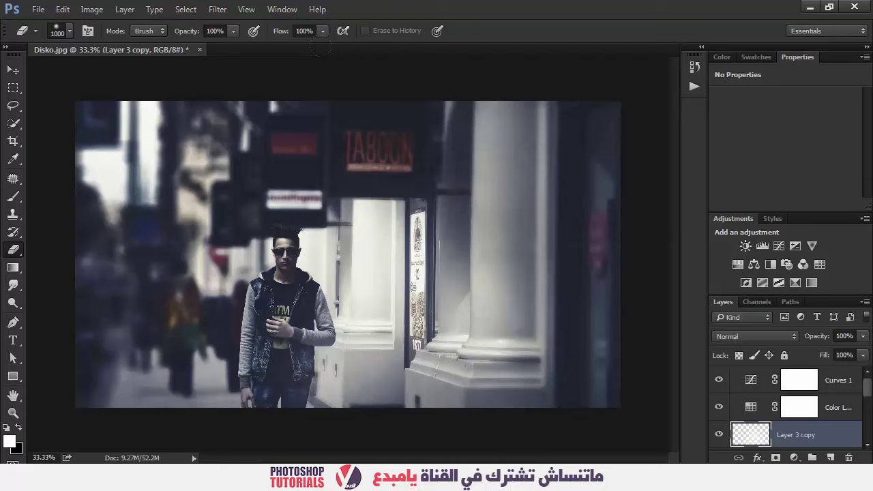
{"action": "key", "text": "v"}
{"action": "left_click", "coordinate": [755, 409]}
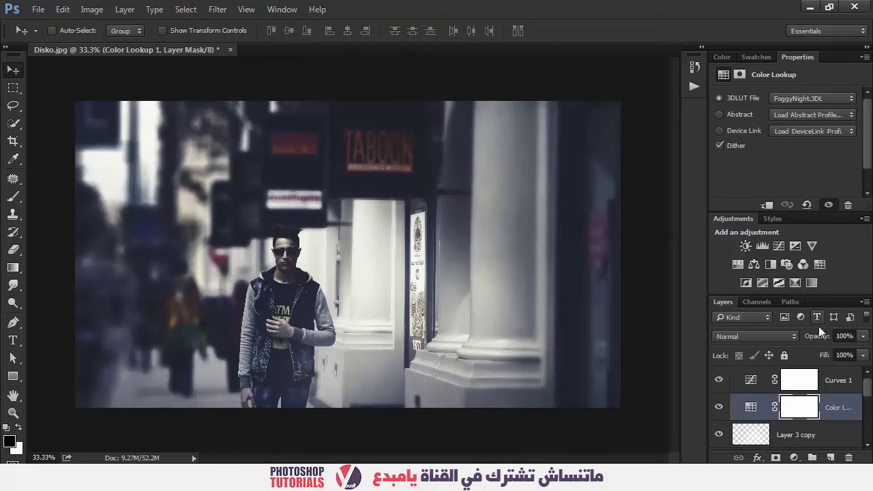
{"action": "left_click_drag", "start_coordinate": [819, 336], "coordinate": [794, 336]}
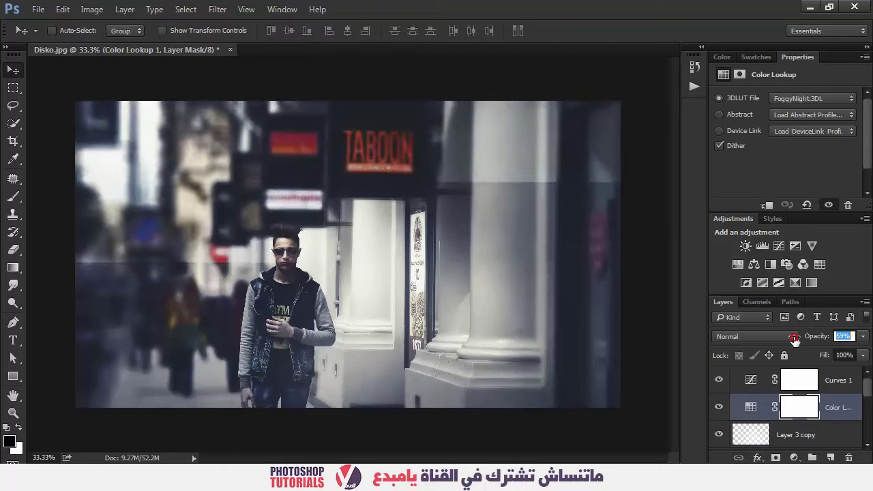
Stamp all visible layers into a new merged layer above Curves 1
{"action": "left_click", "coordinate": [835, 384]}
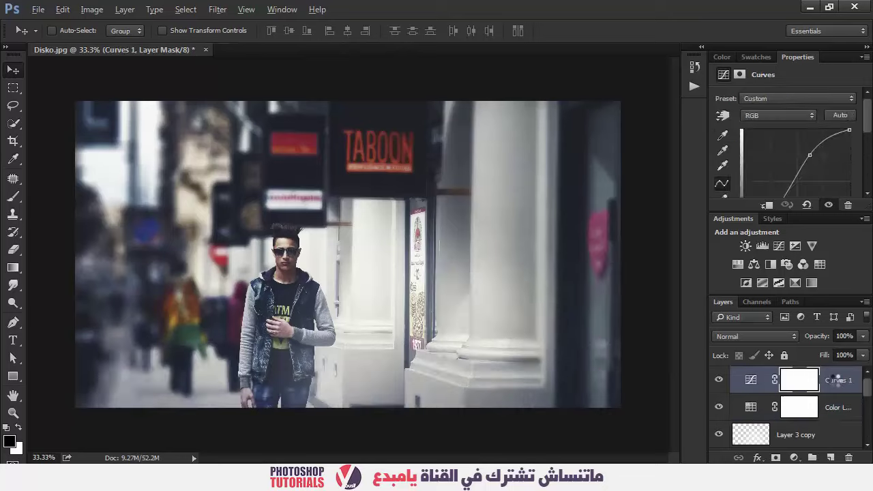
{"action": "key", "text": "ctrl+shift+alt+e"}
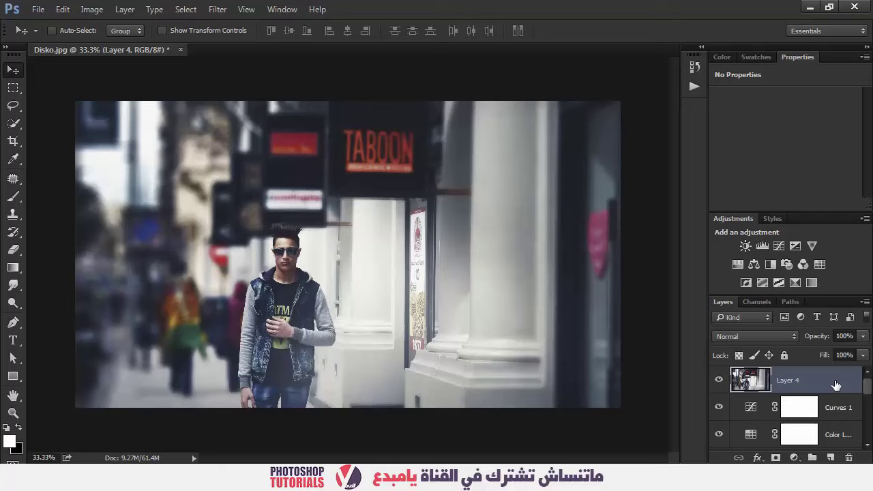